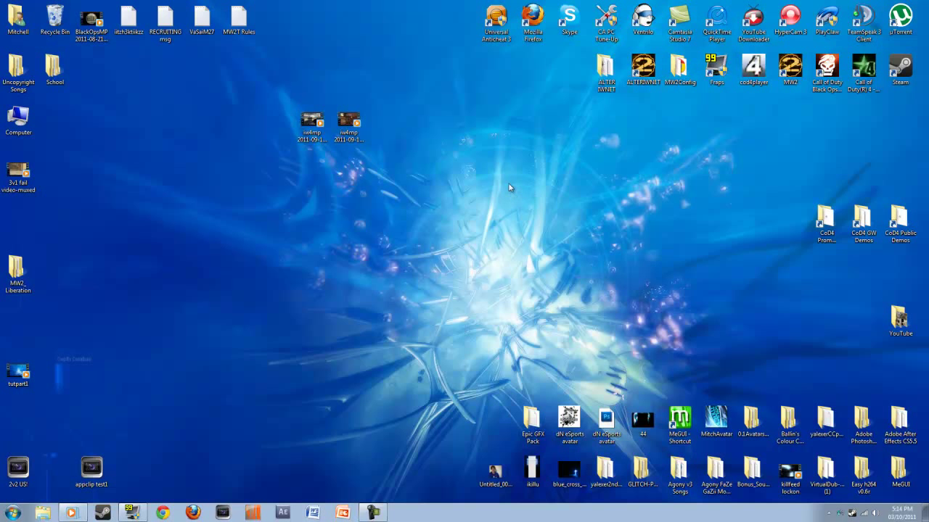
- Open the config_mp file from the players folder inside the ALTER IWNET folder
double_click(606, 69)
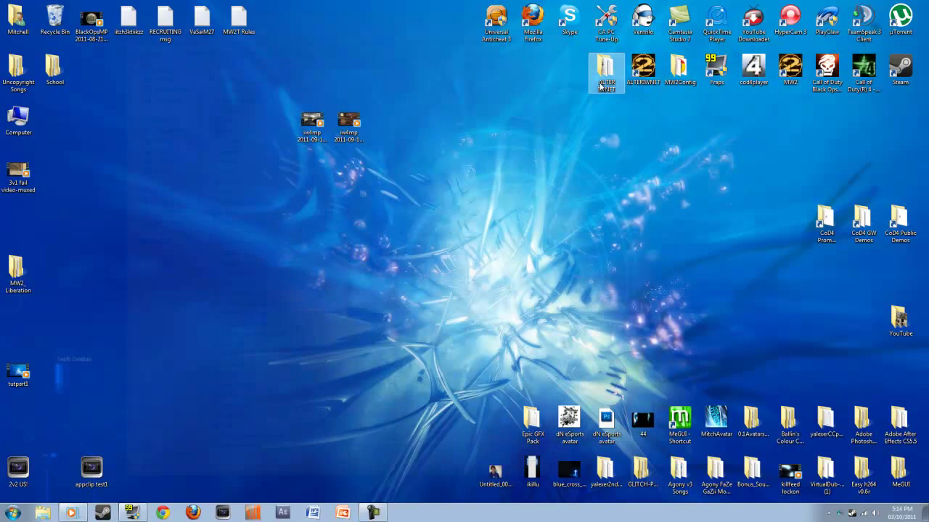
click(542, 23)
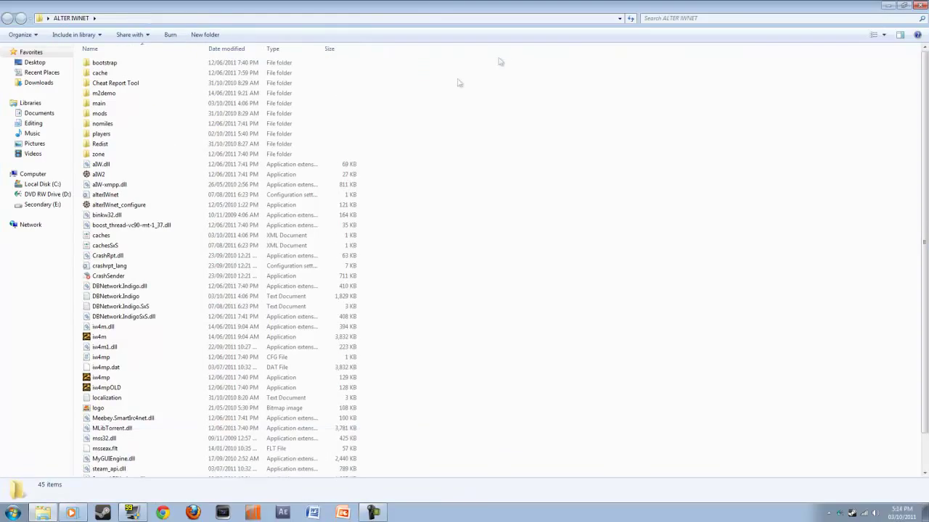
double_click(133, 135)
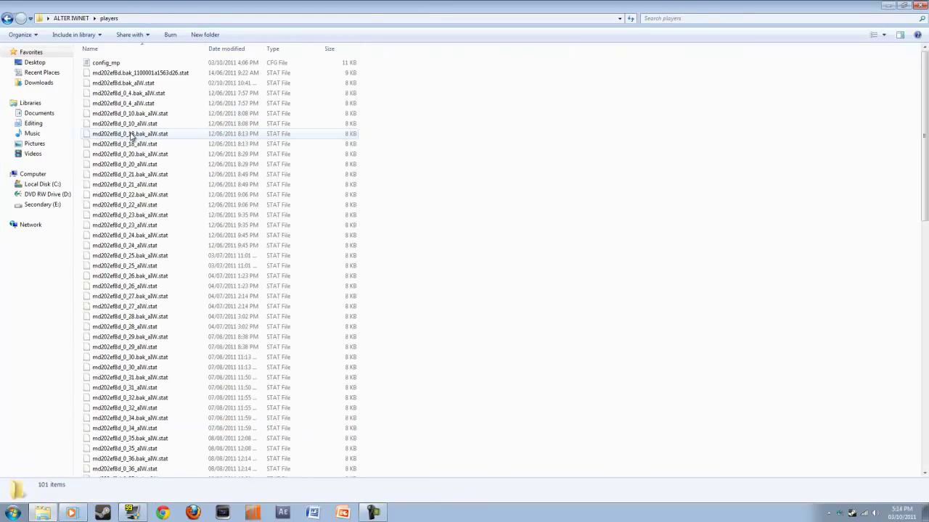
double_click(97, 48)
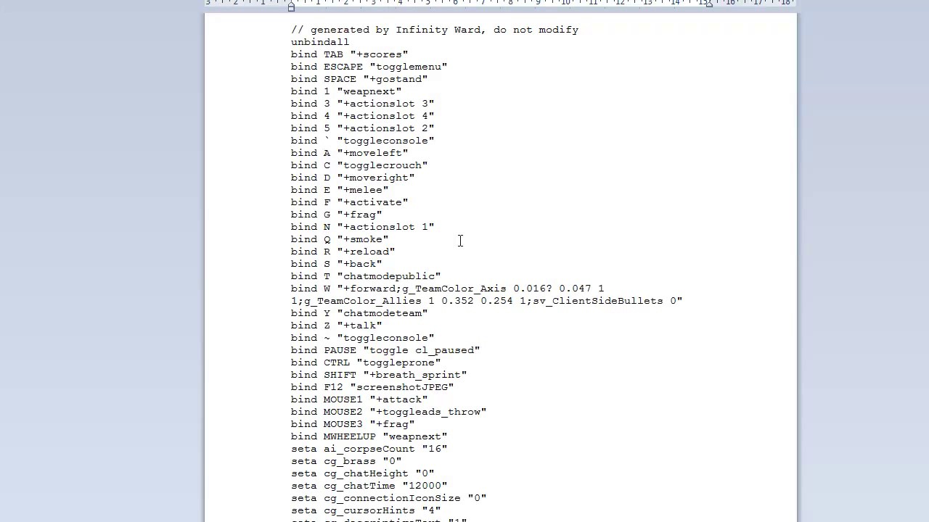
- Remove the g_TeamColor and sv_ClientSideBullets commands from the W bind so it reads bind W "+forward"
click(411, 38)
click(481, 317)
click(289, 288)
click(336, 288)
drag(337, 288, 373, 294)
click(396, 289)
drag(702, 301, 397, 290)
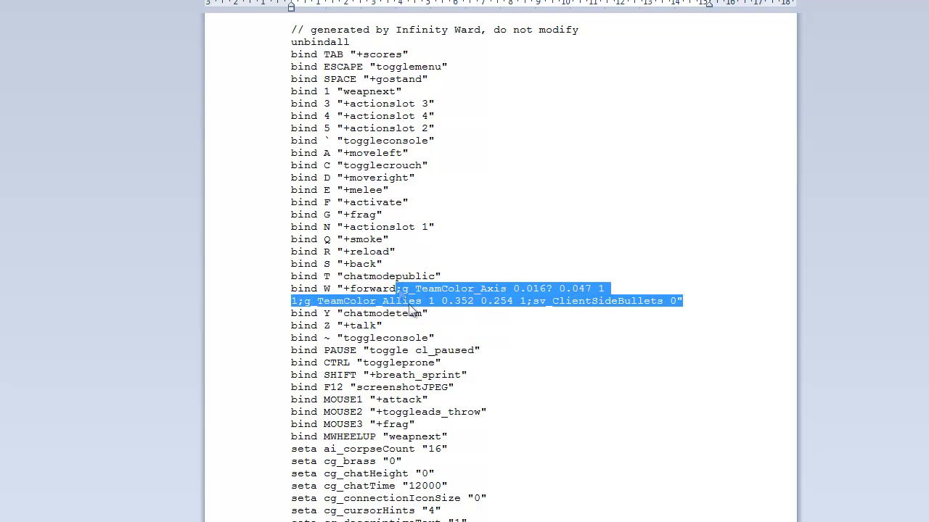
key(Delete)
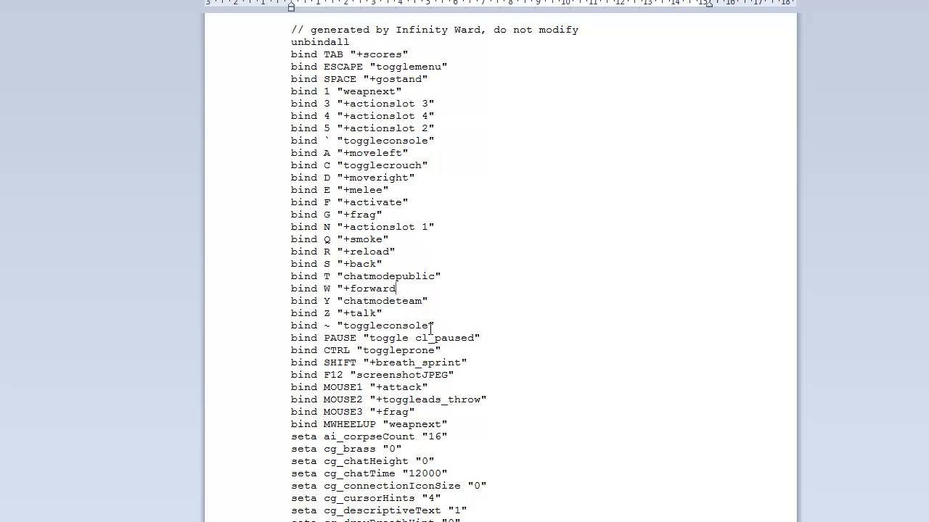
text(")
- Restore ;g_TeamColor_Axis 0.016? 0.047 1 1;g_TeamColor_Allies 1 0.352 0.254 1;sv_ClientSideBullets 0 after +forward in the W bind
click(339, 277)
click(318, 288)
click(524, 301)
double_click(399, 288)
click(399, 291)
text(;g_TeamColor_Axis 0.0167 0.047 1 1;g_TeamColor_Allies 1 0.352 0.254 1;sv_ClientSideBullets 0)
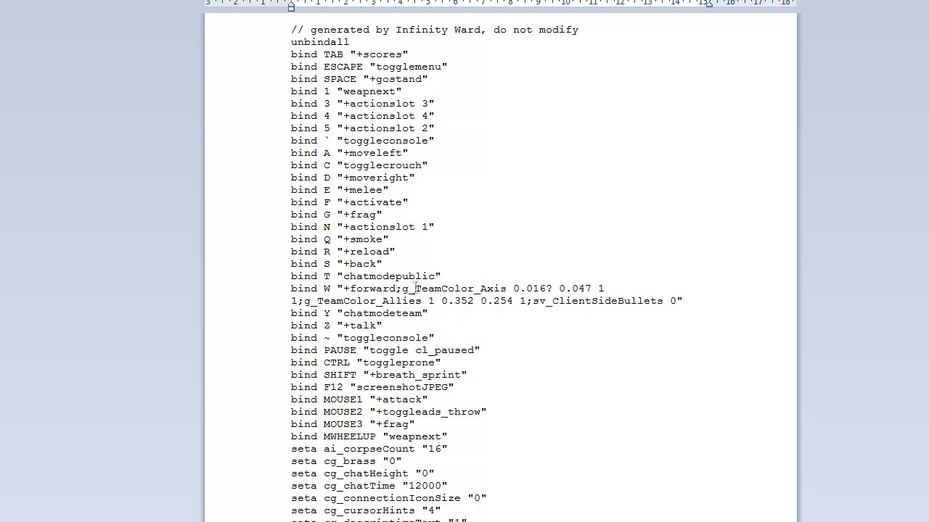
drag(683, 300, 403, 288)
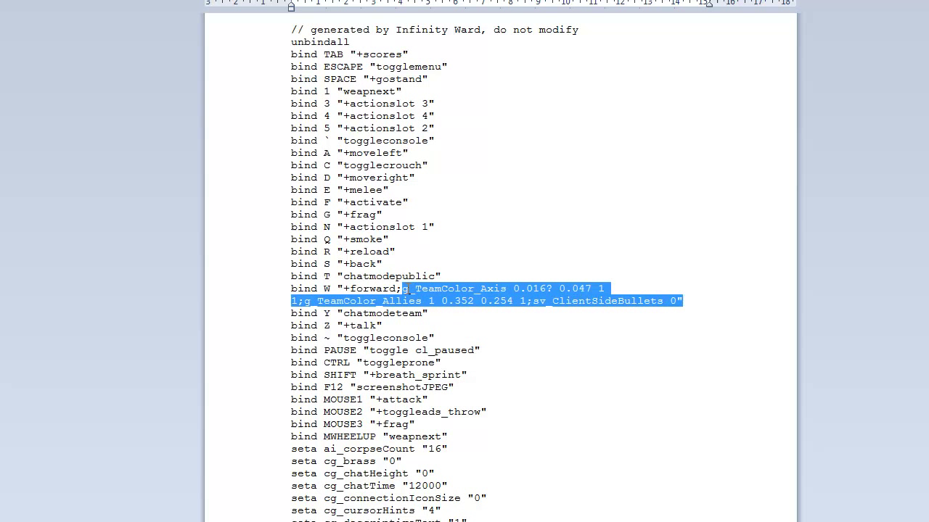
click(723, 304)
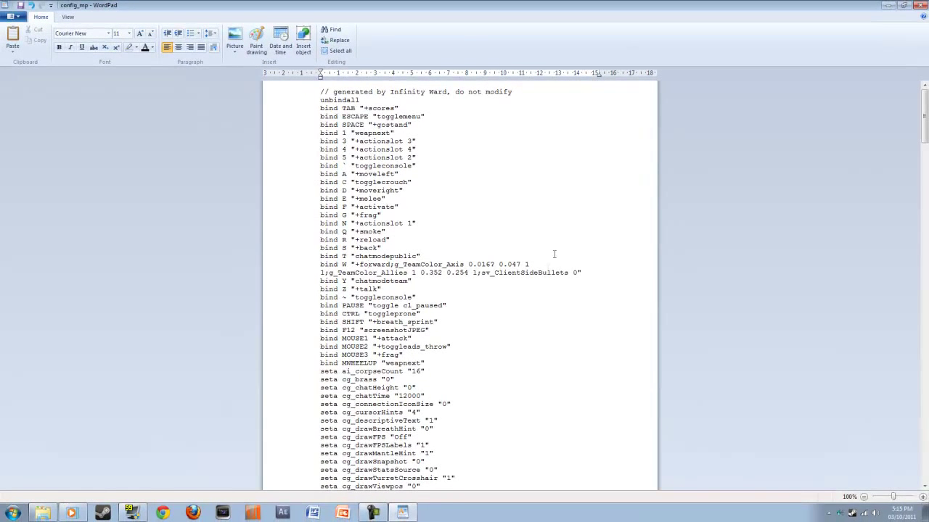
- Examine the cg_chatHeight and cg_fov settings below the key binds in the config file
click(594, 277)
scroll(469, 263, down, 3)
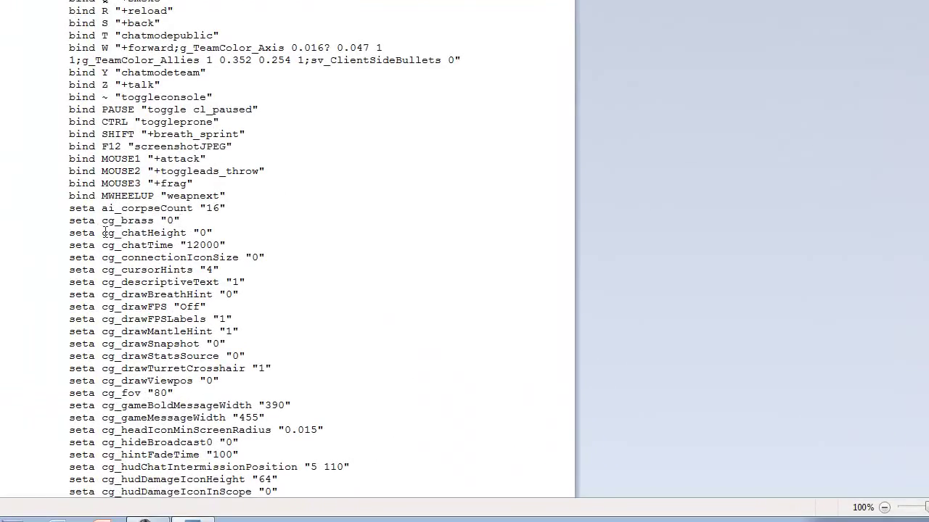
click(206, 232)
scroll(390, 260, down, 2)
scroll(390, 259, down, 3)
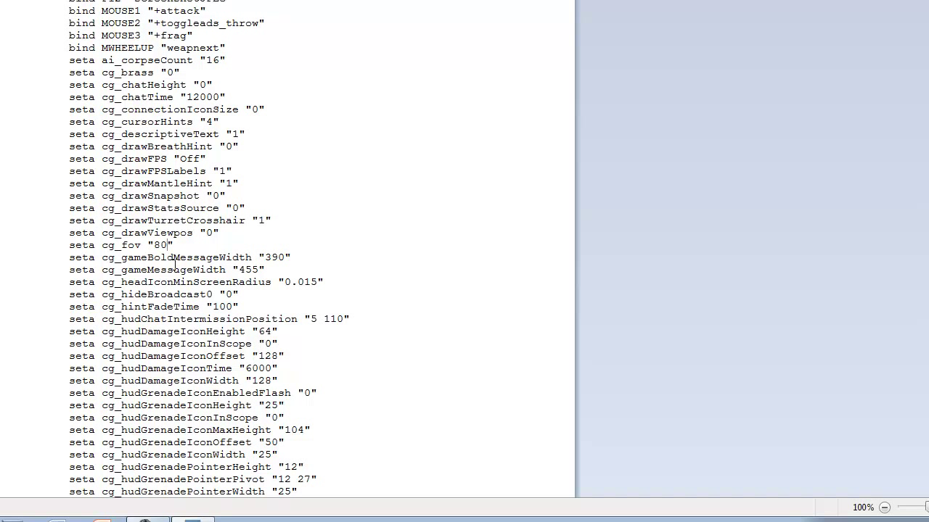
click(182, 245)
scroll(435, 236, down, 6)
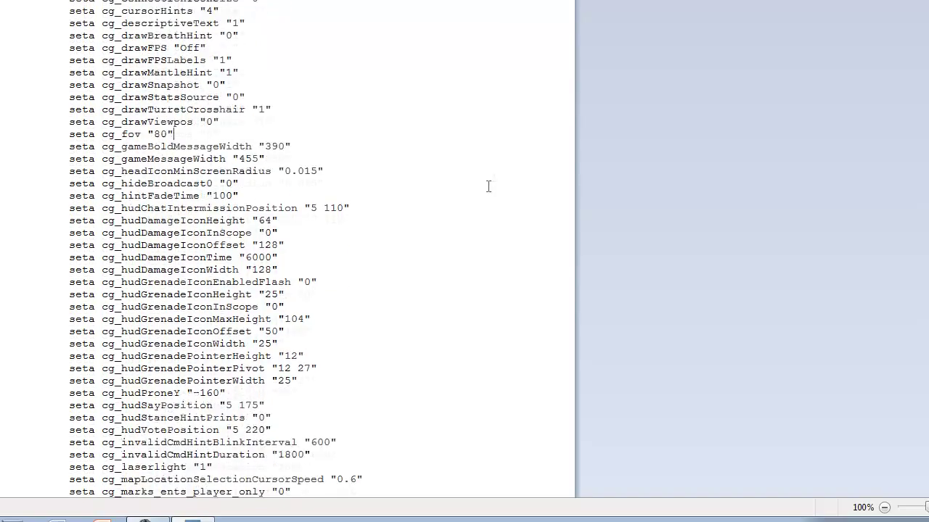
- Find the con_gameMsgWindow0 settings in the config file and examine the con_gameMsgWindow0LineCount line
scroll(487, 166, down, 20)
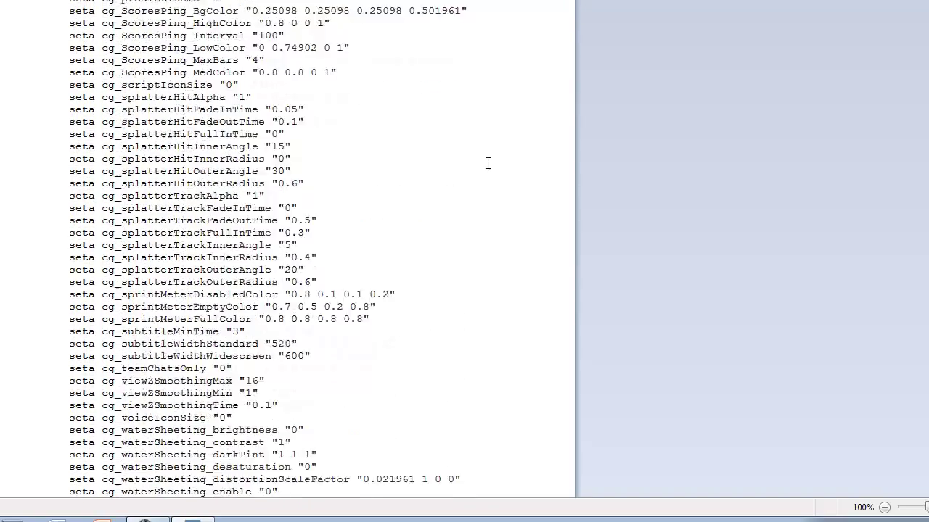
scroll(487, 162, down, 2)
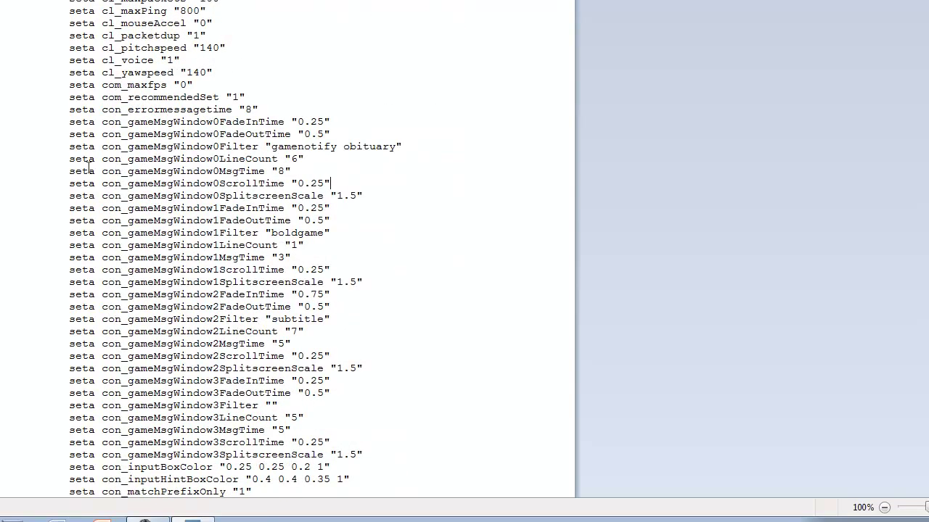
drag(69, 159, 134, 164)
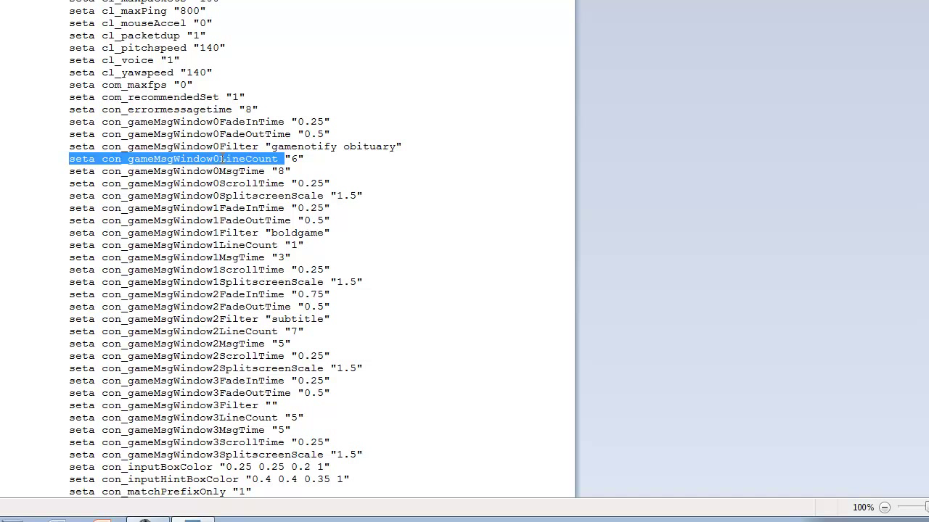
drag(223, 159, 279, 158)
click(278, 159)
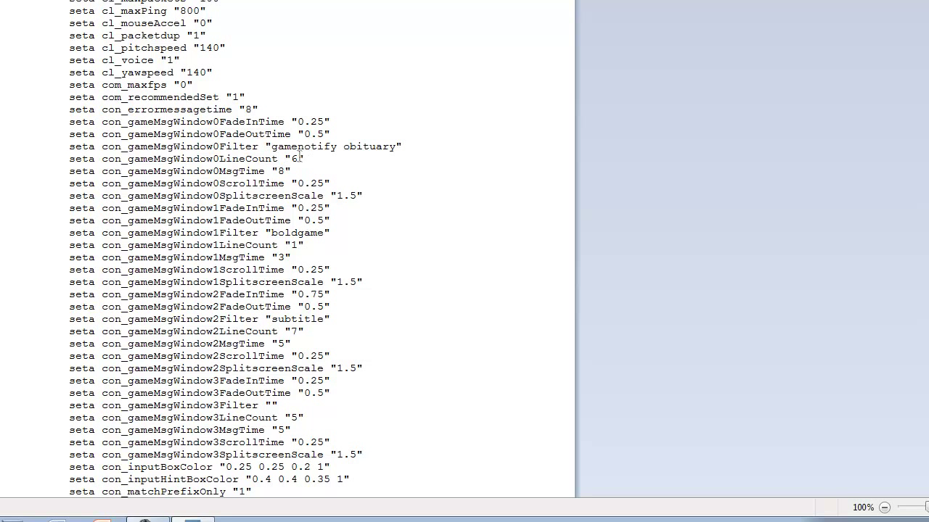
click(299, 158)
double_click(294, 159)
drag(295, 151, 284, 151)
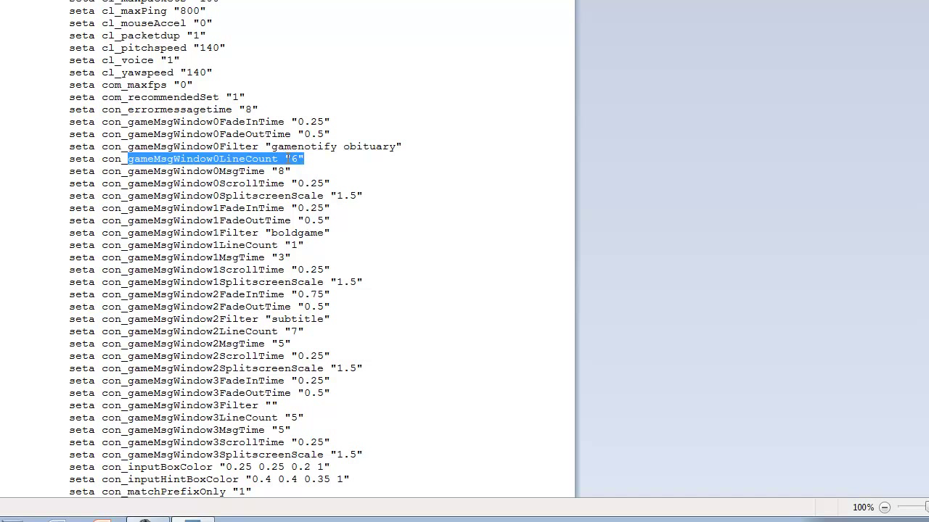
drag(128, 158, 294, 163)
click(316, 159)
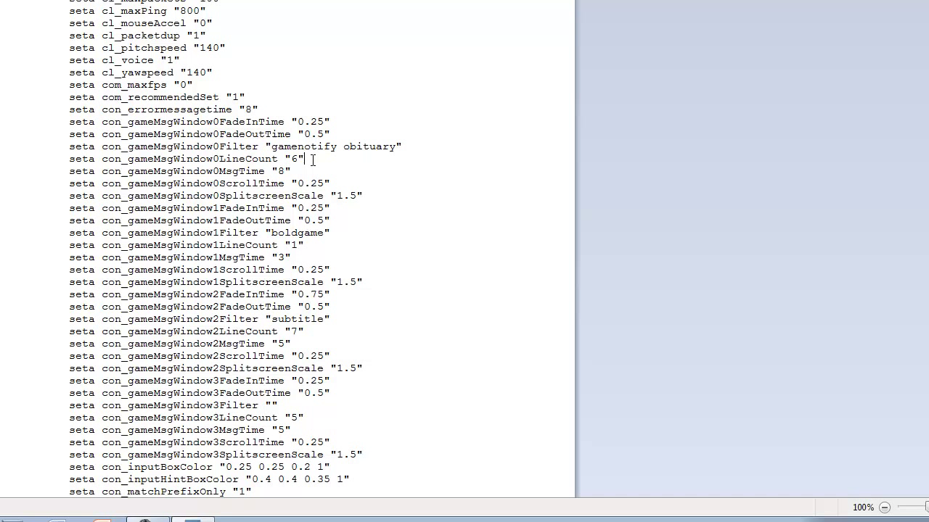
click(215, 157)
click(216, 208)
click(300, 159)
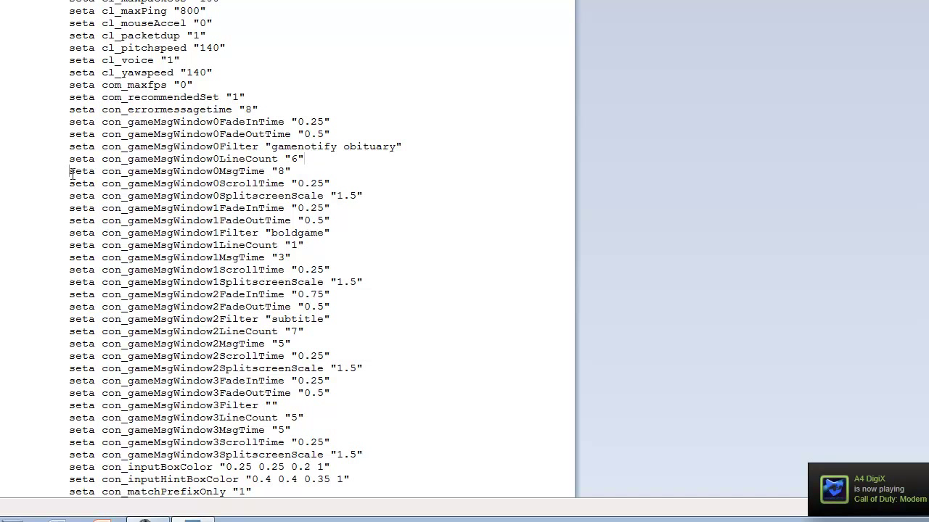
- Try con_gameMsgWindow0MsgTime at 5 and set it back to 8
drag(70, 173, 271, 173)
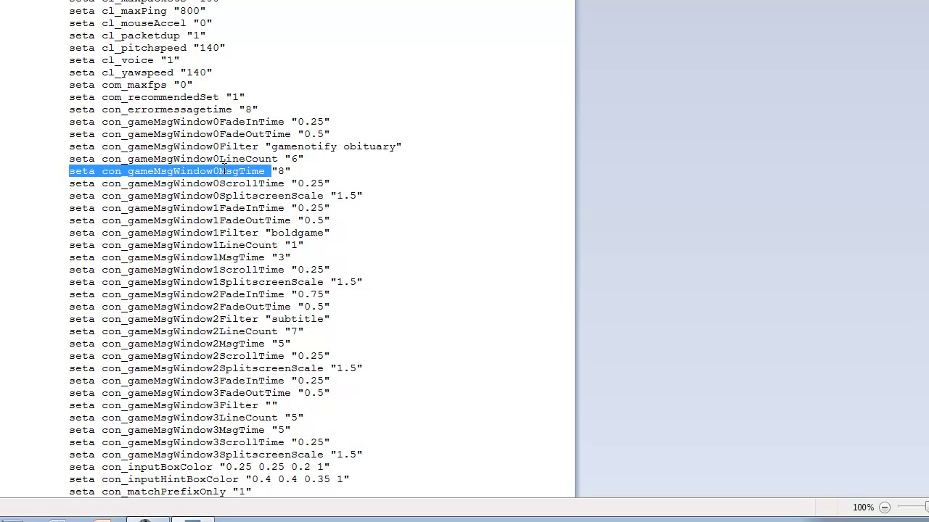
click(265, 172)
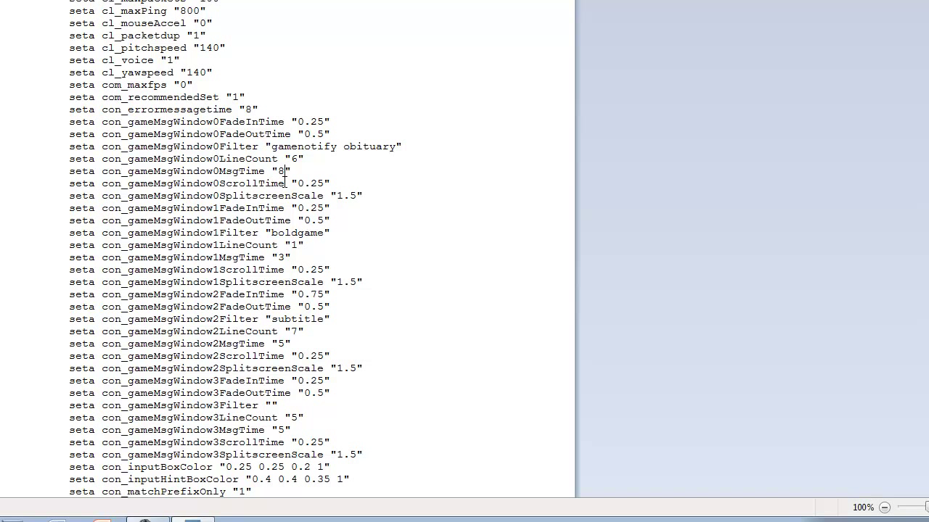
key(BackSpace)
text(5)
key(BackSpace)
text(8)
key(End)
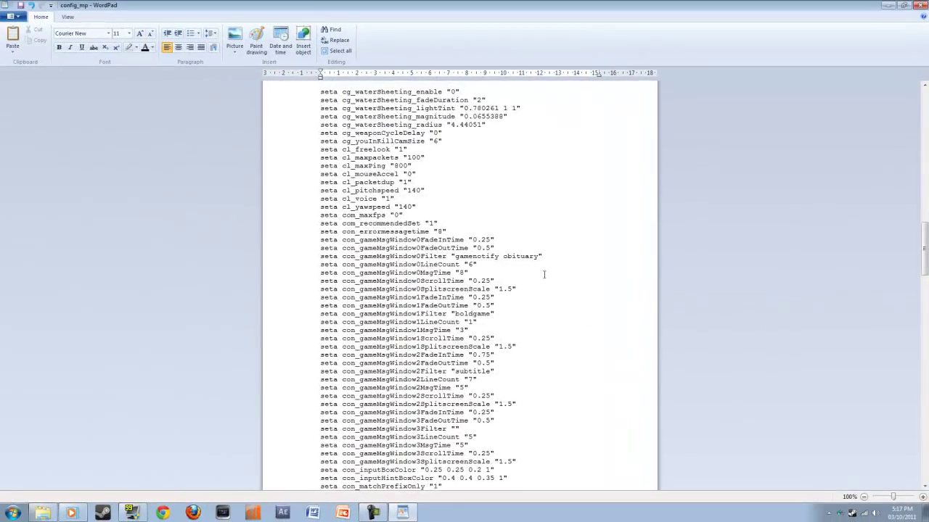
- Close the config_mp file without saving the changes
scroll(551, 263, up, 17)
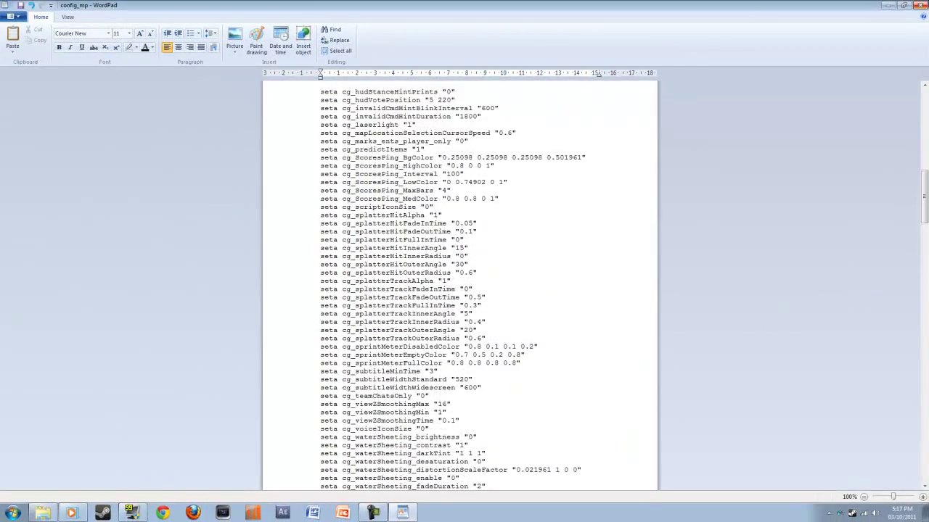
click(926, 3)
click(451, 268)
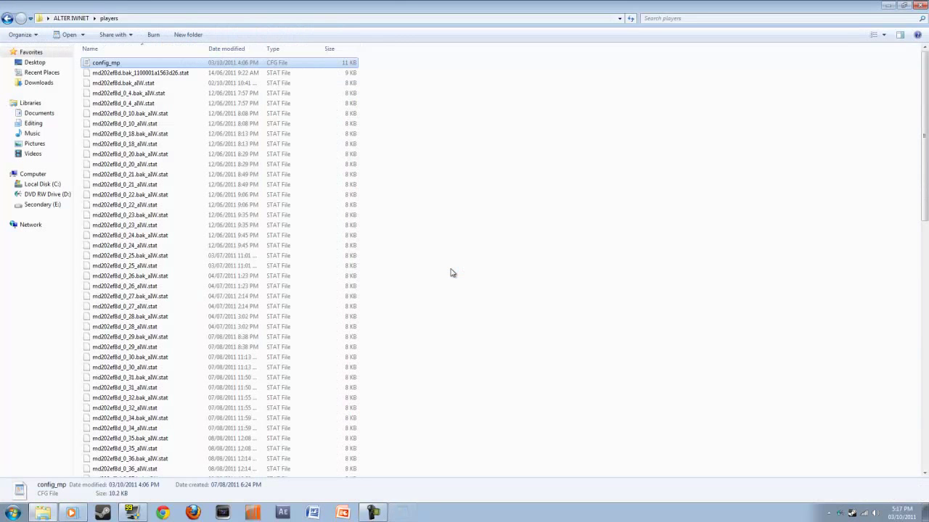
- Locate the alterIWnet_configure and iw4mp applications in the ALTER IWNET folder and close the folder window
click(9, 19)
click(161, 205)
scroll(164, 203, down, 1)
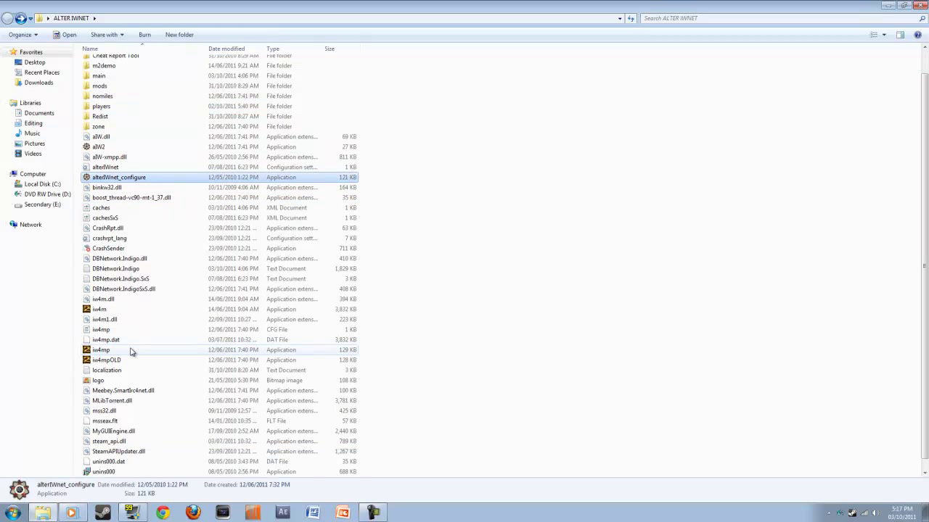
click(132, 351)
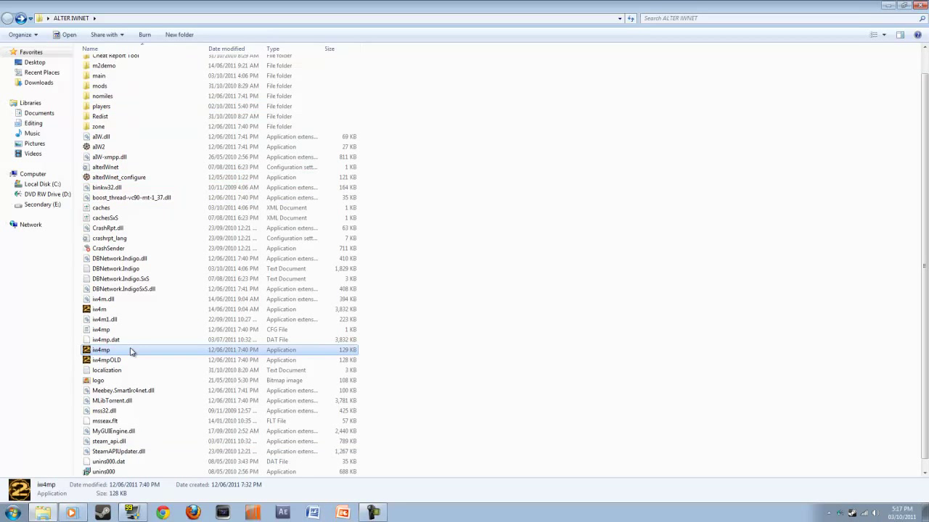
scroll(305, 238, up, 1)
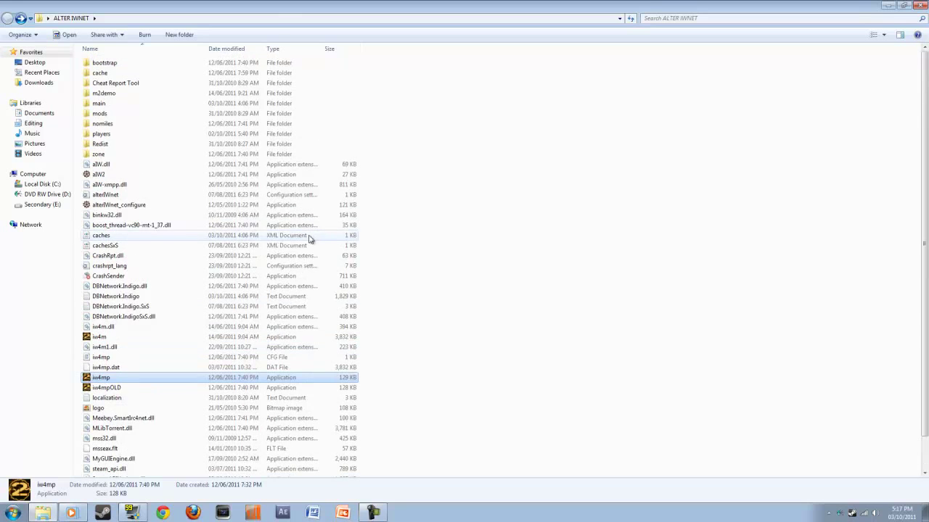
click(180, 196)
click(919, 5)
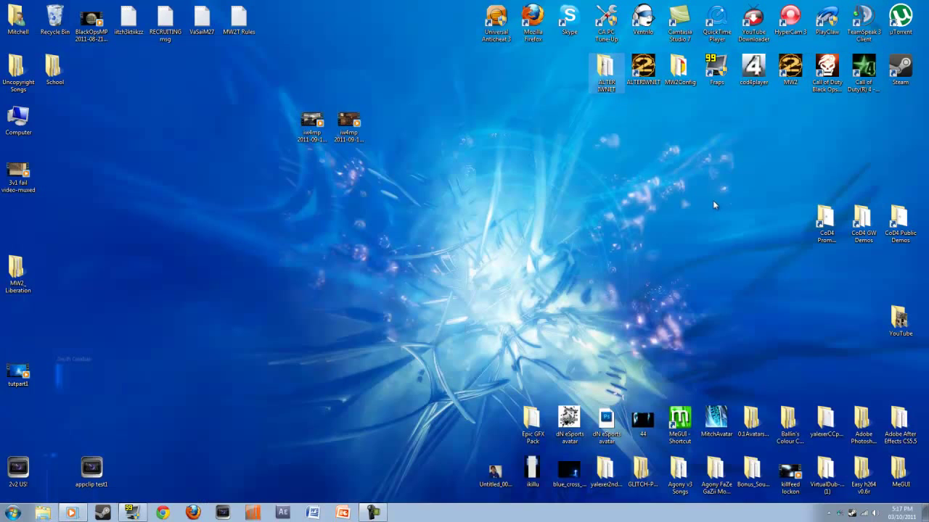
click(714, 205)
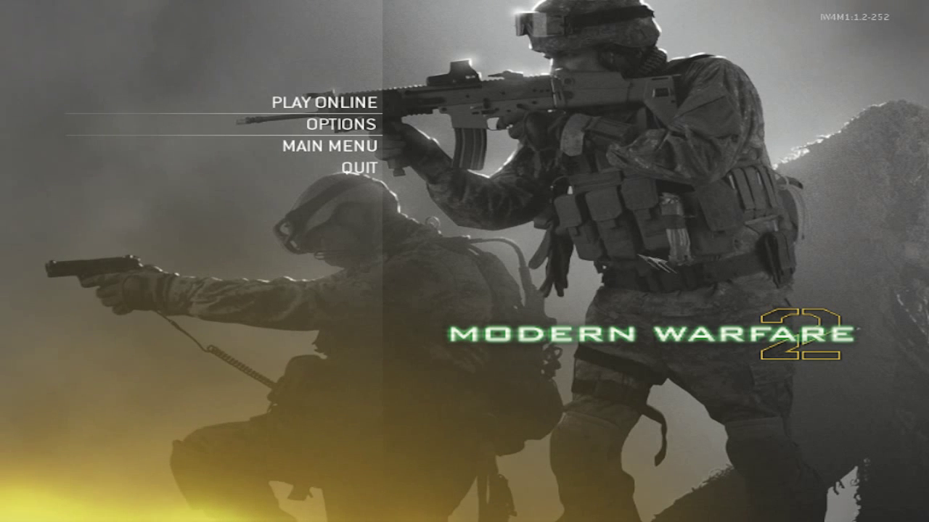
- In Modern Warfare 2, examine the resolution and Advanced Video settings in the options, and leave them
click(393, 124)
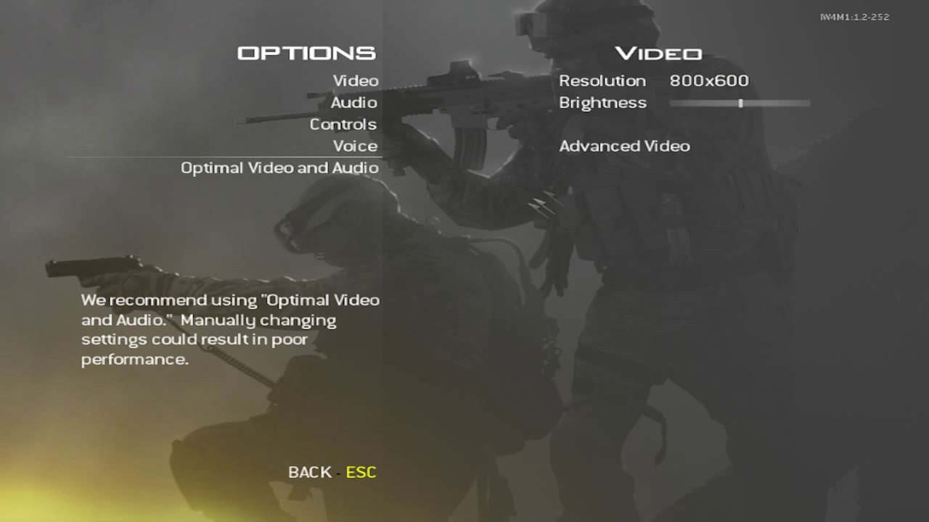
click(624, 150)
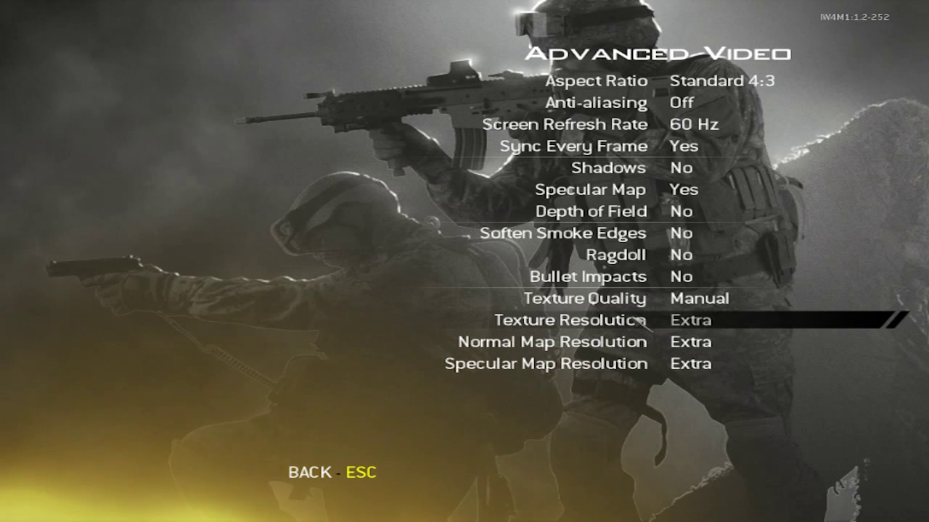
key(Escape)
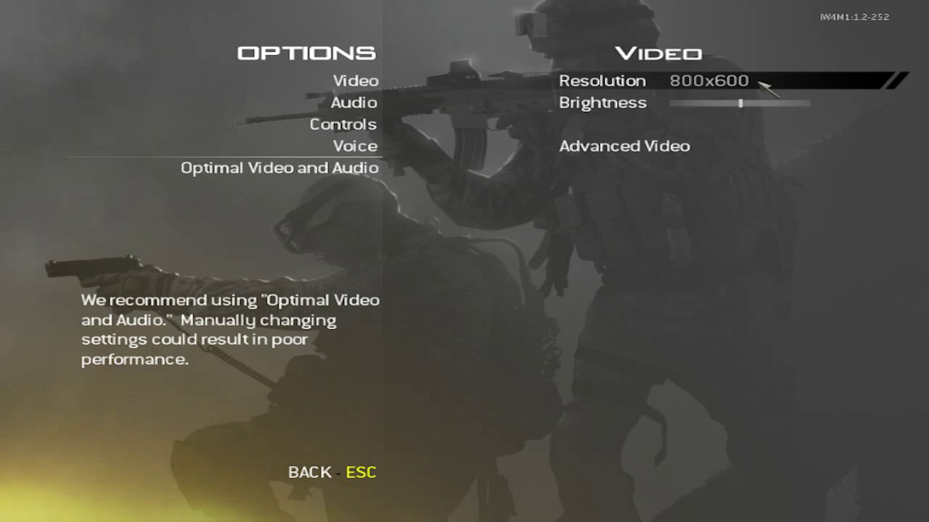
click(653, 147)
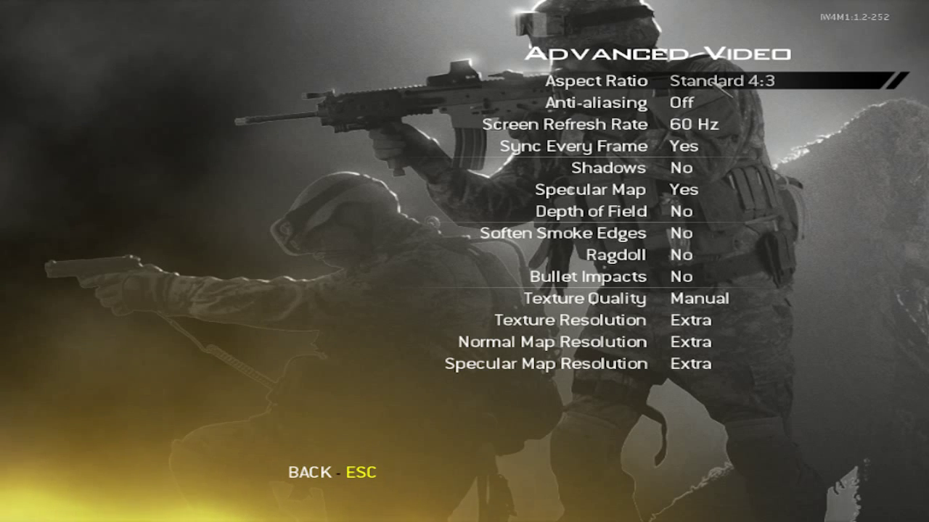
key(Escape)
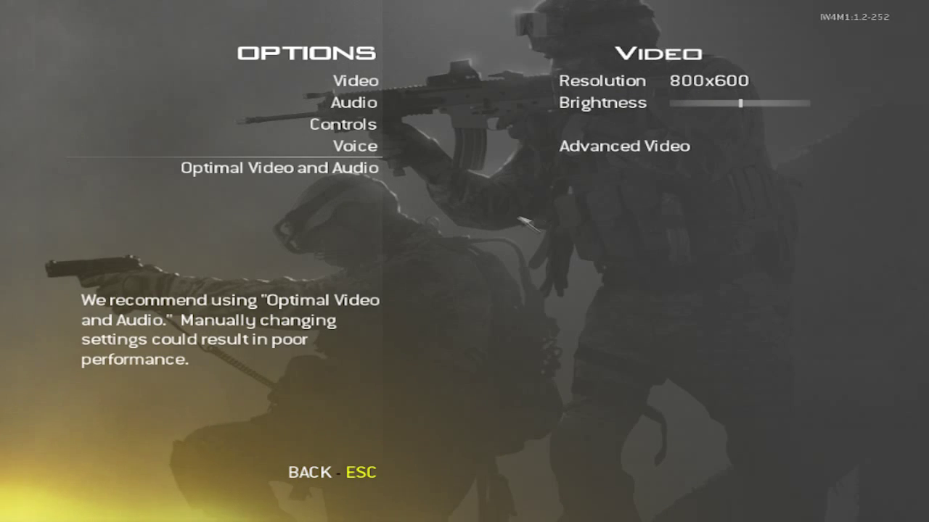
key(Escape)
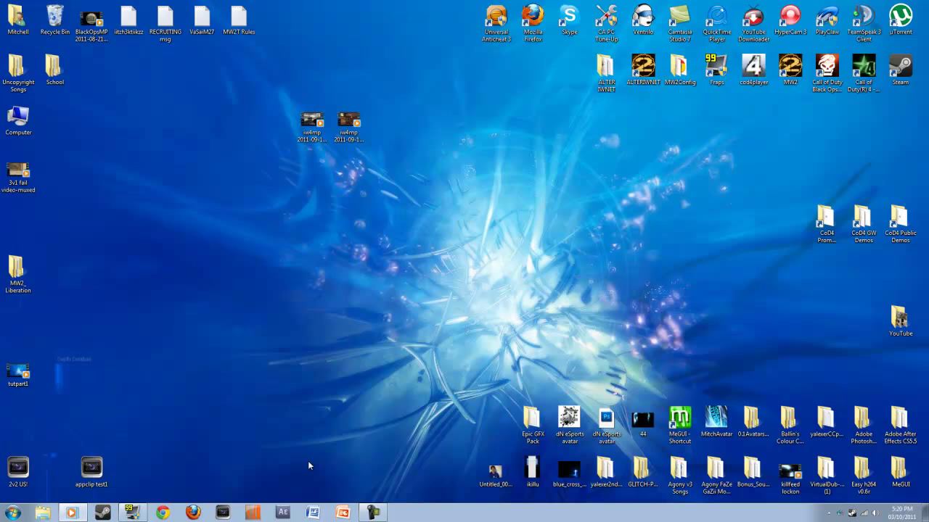
click(43, 513)
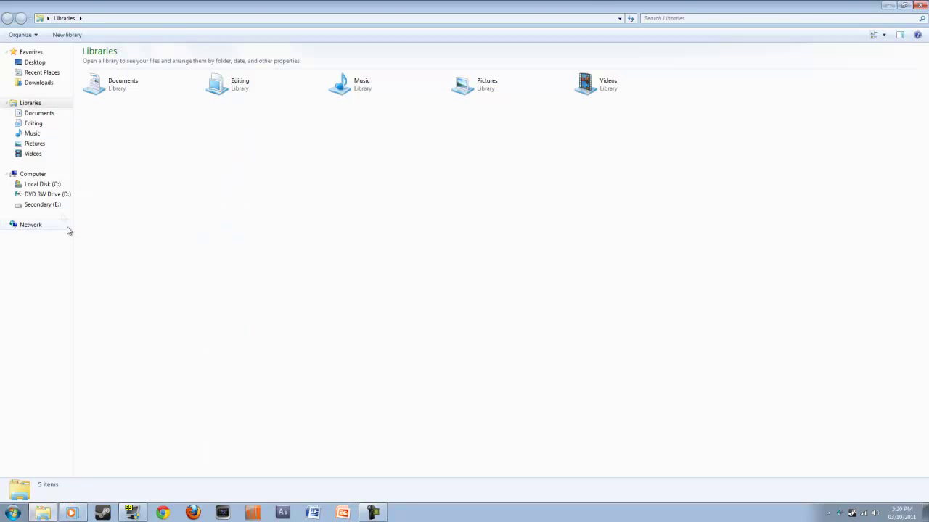
click(43, 204)
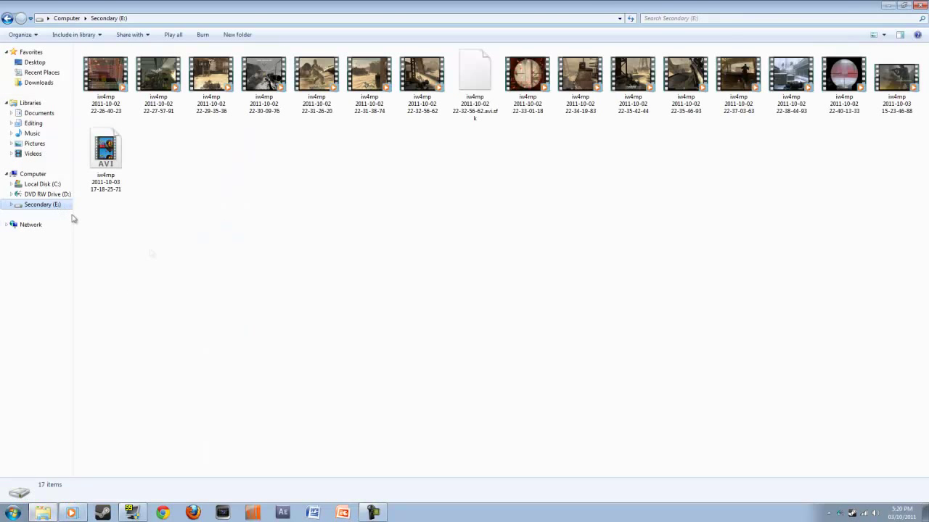
double_click(304, 106)
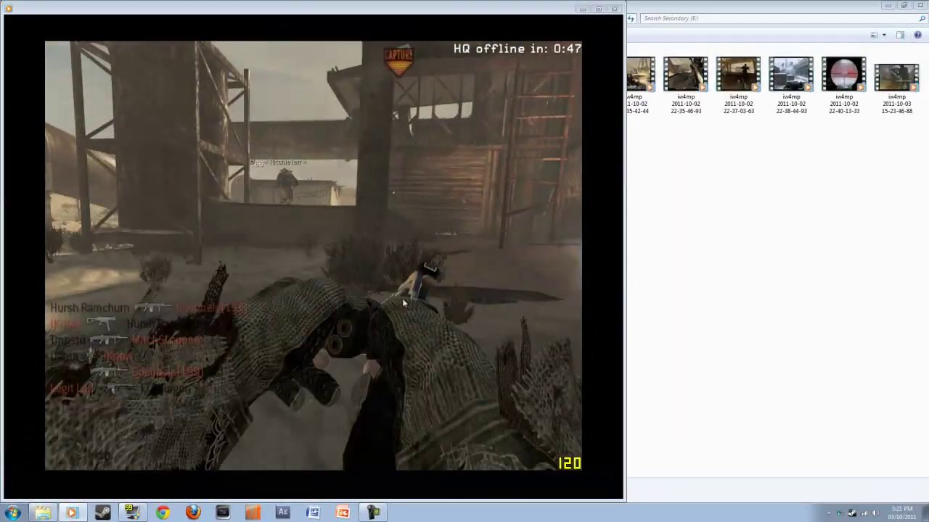
click(611, 9)
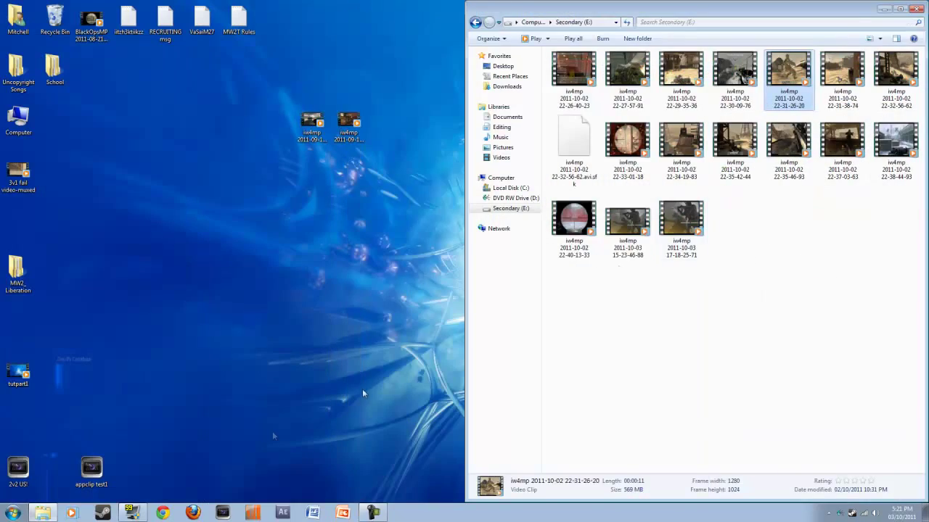
click(215, 514)
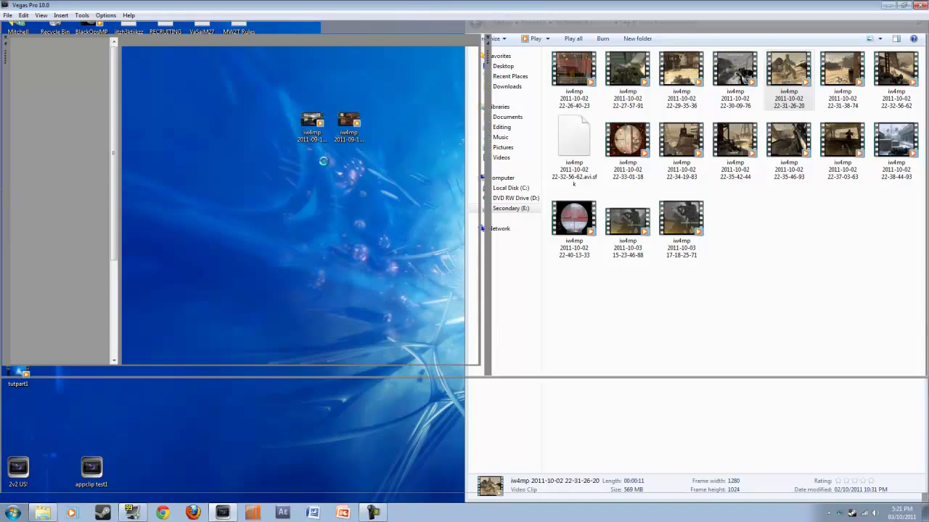
key(super+Left)
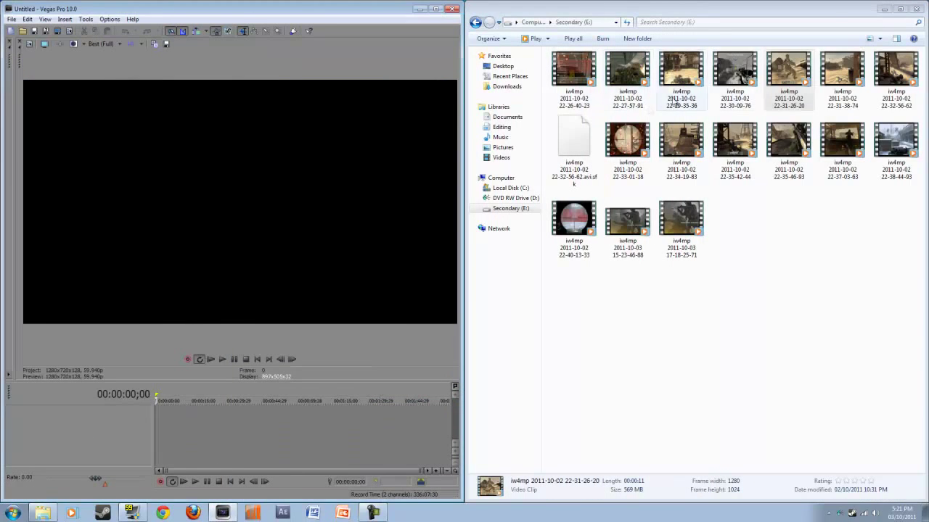
drag(157, 409, 158, 410)
click(435, 9)
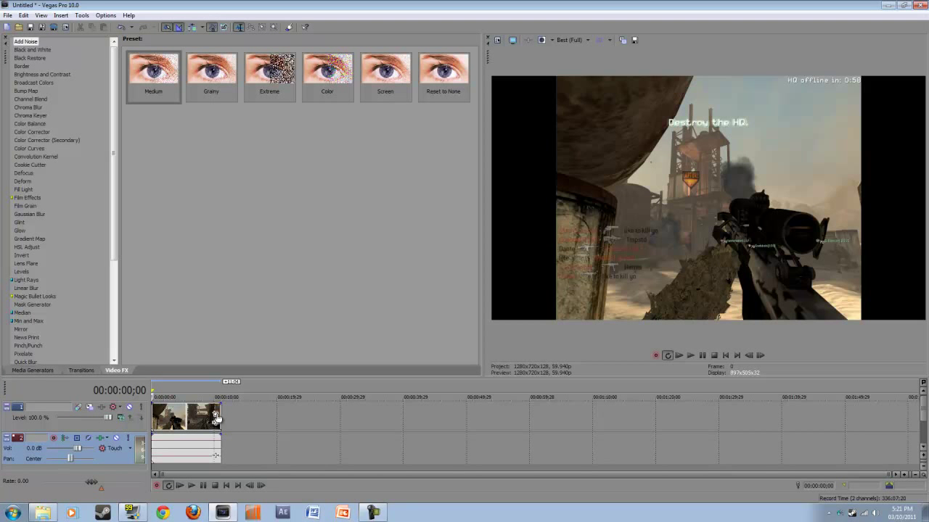
- Crop the clip with the 16:9 Widescreen TV aspect ratio preset in Event Pan/Crop
click(216, 416)
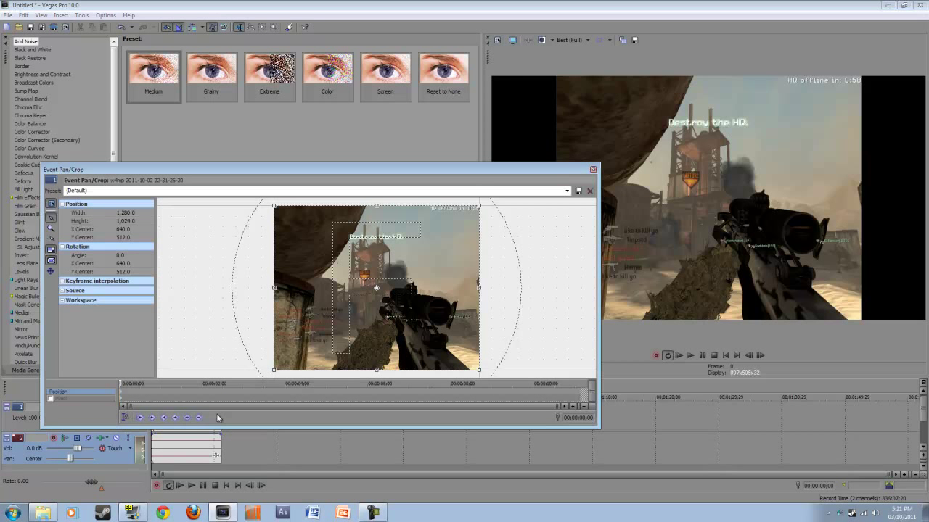
click(566, 192)
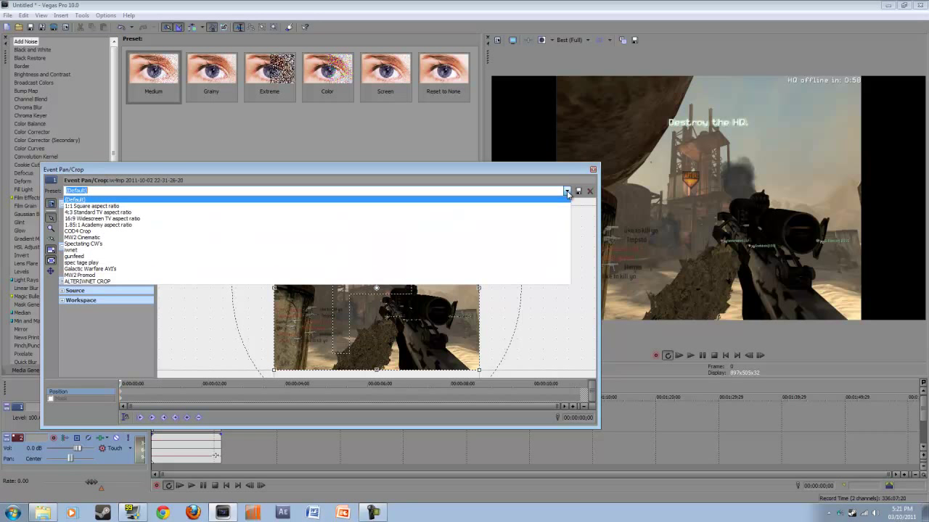
click(532, 219)
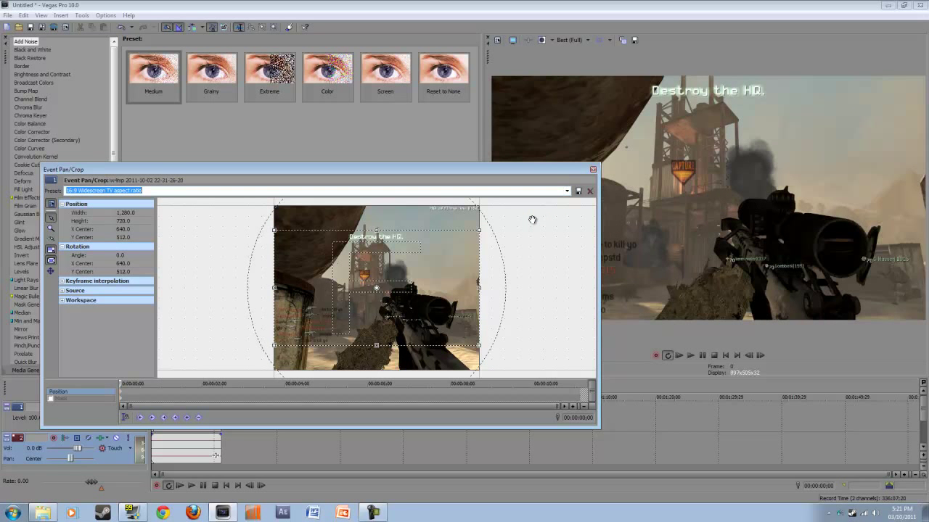
click(593, 169)
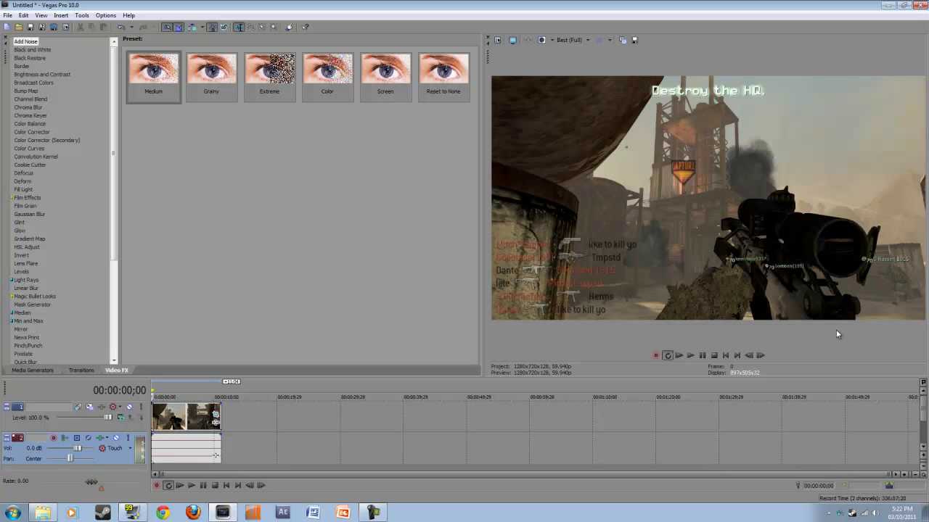
- Set the video event's resampling to Disable resample in its properties
click(176, 422)
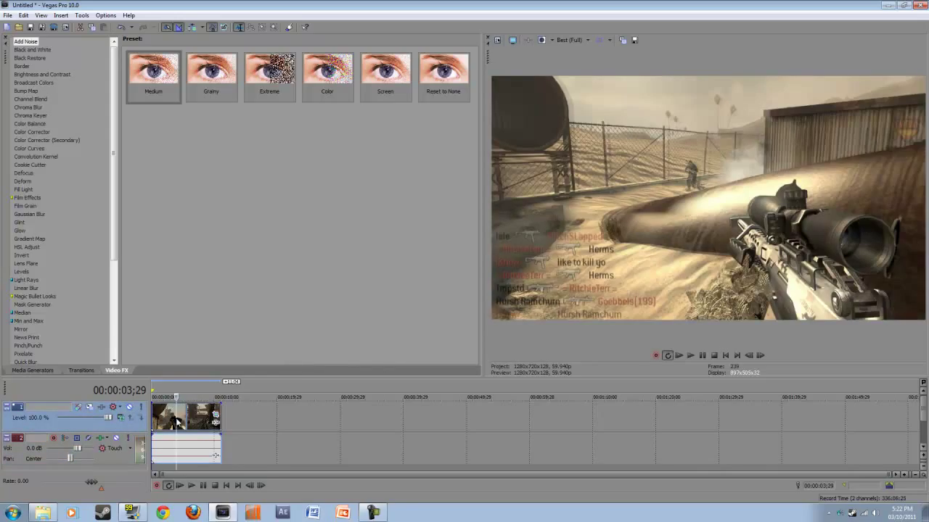
right_click(176, 423)
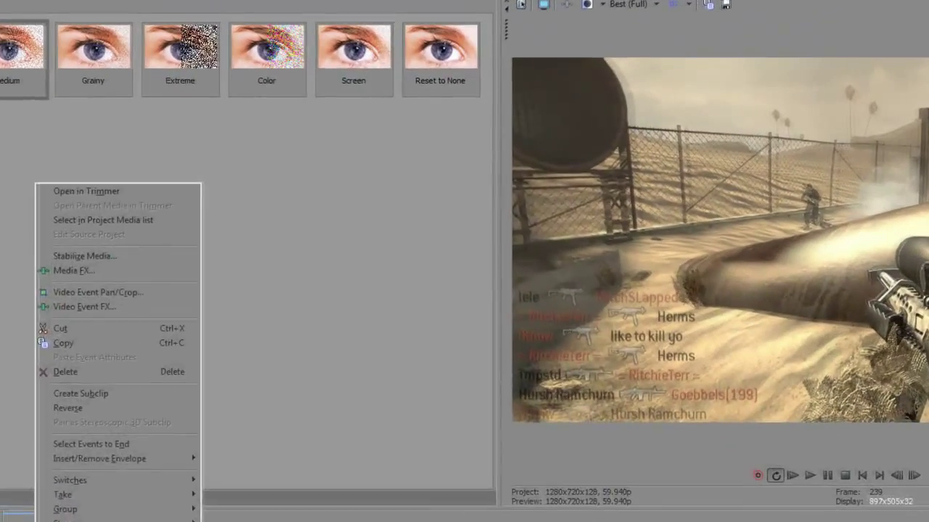
click(80, 521)
click(355, 364)
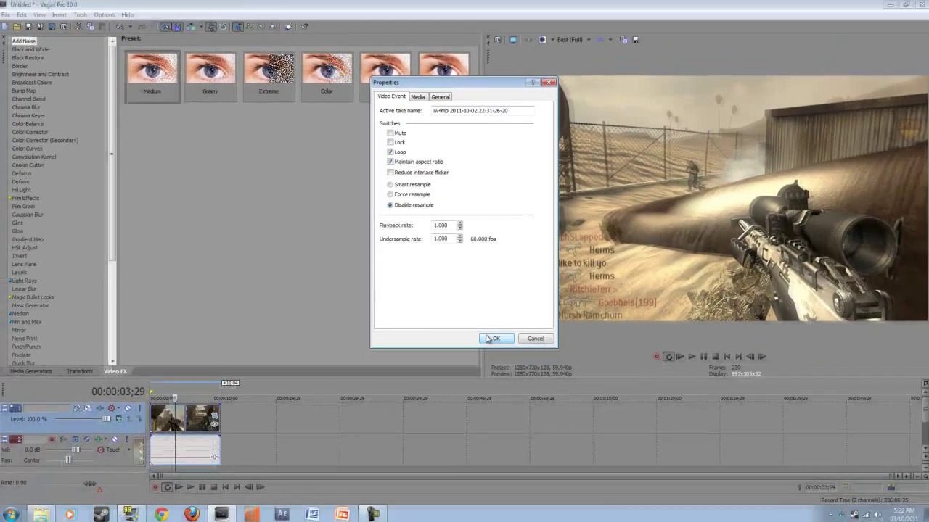
click(491, 338)
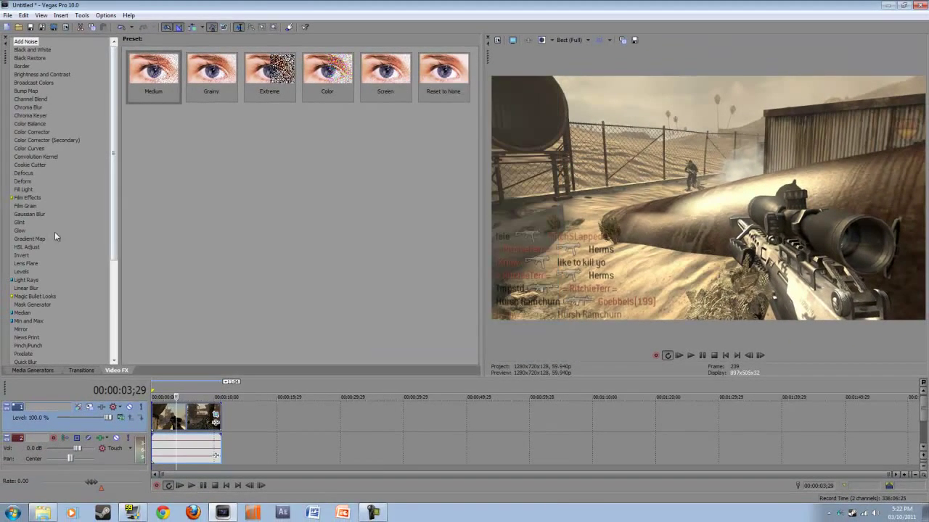
- Apply the default preset of Magic Bullet Looks to the clip and close the effect window
click(50, 294)
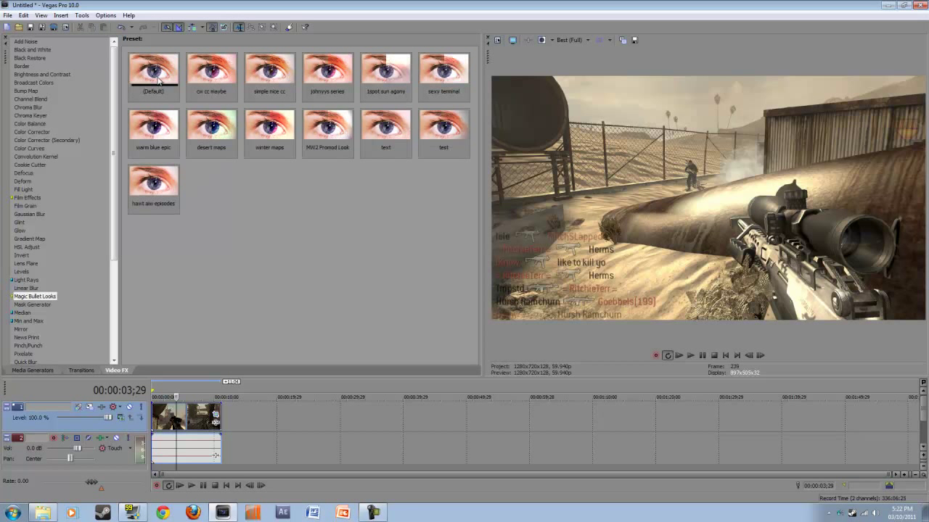
drag(158, 79, 177, 420)
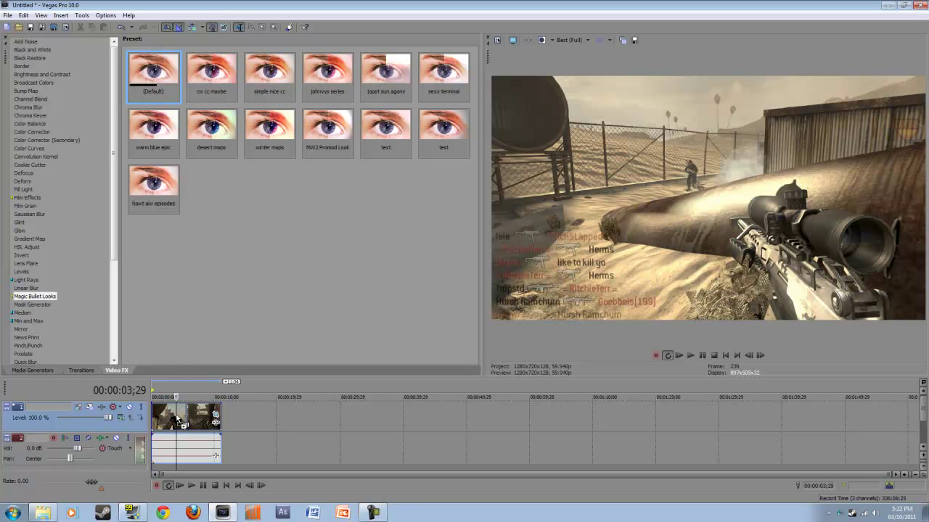
drag(177, 418, 177, 415)
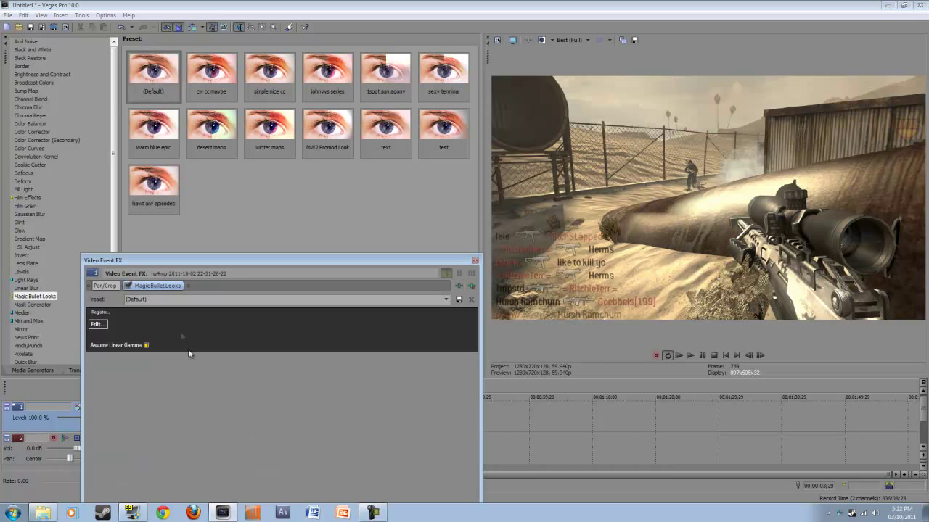
click(474, 260)
- Apply the Magic Bullet Looks preset "hawt aiw episodes" to the clip and remove the duplicate default effect from its chain
drag(131, 189, 181, 414)
click(474, 260)
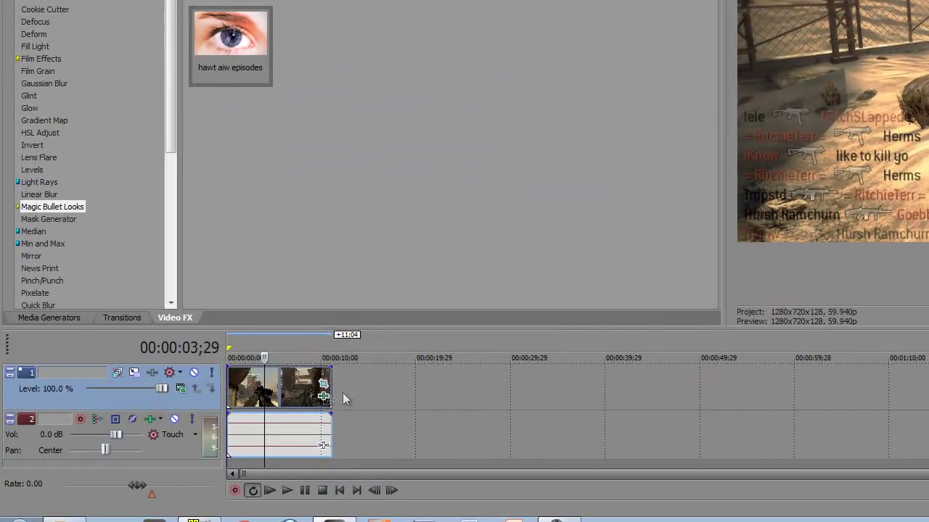
click(309, 398)
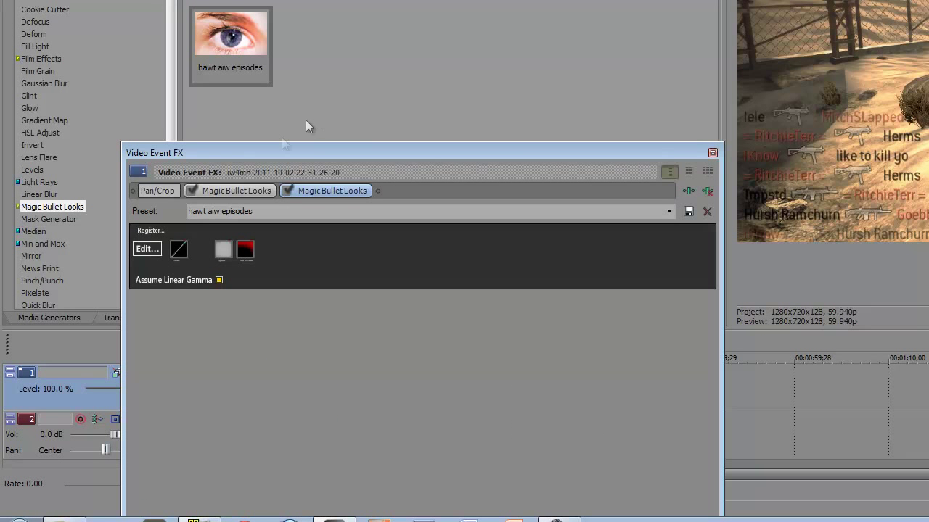
click(227, 192)
click(707, 191)
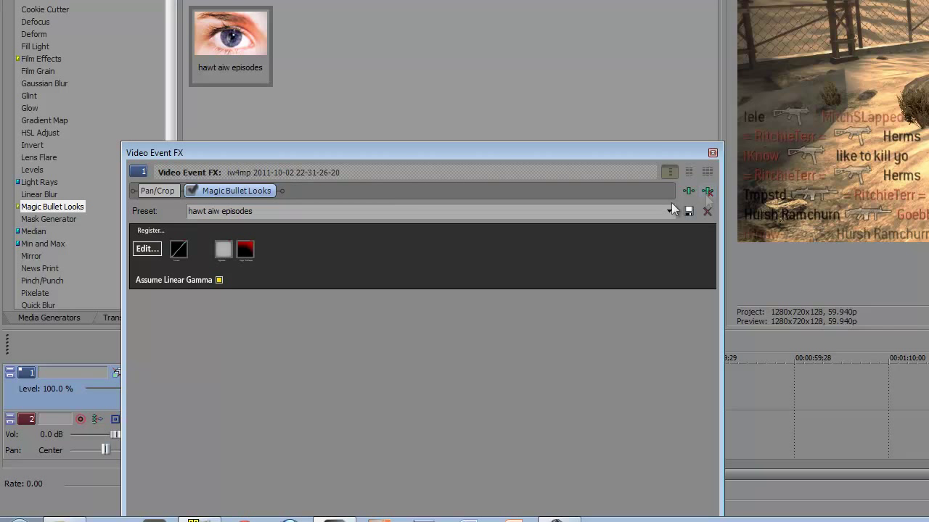
- Compare the clip with Magic Bullet Looks switched off and on again, and close the effect window
click(191, 191)
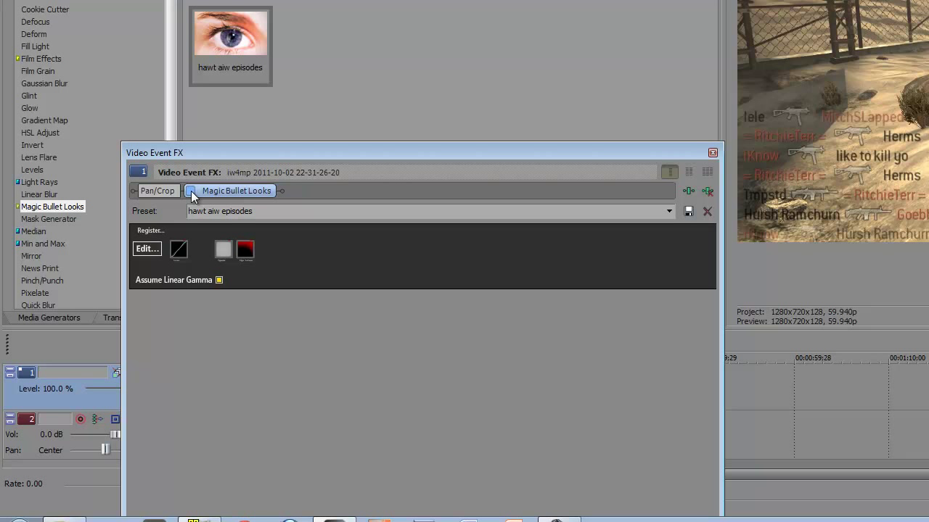
click(191, 191)
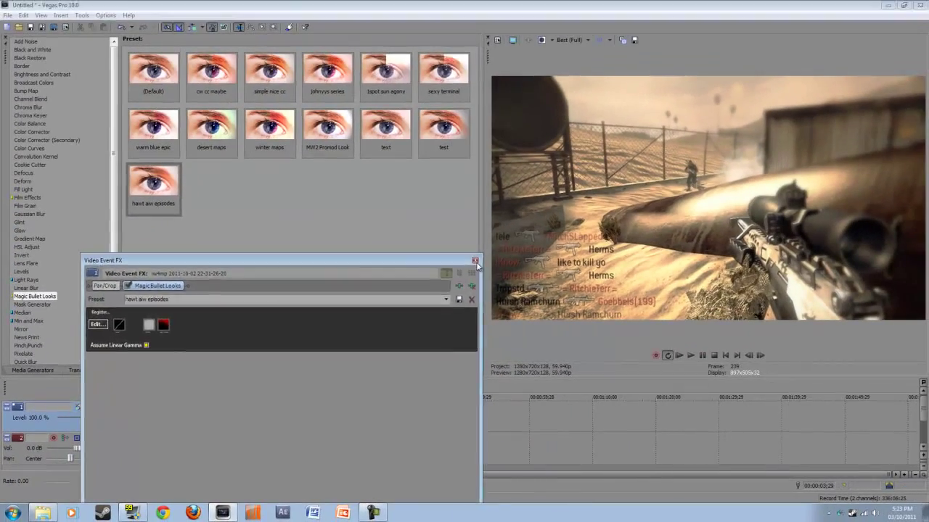
click(712, 152)
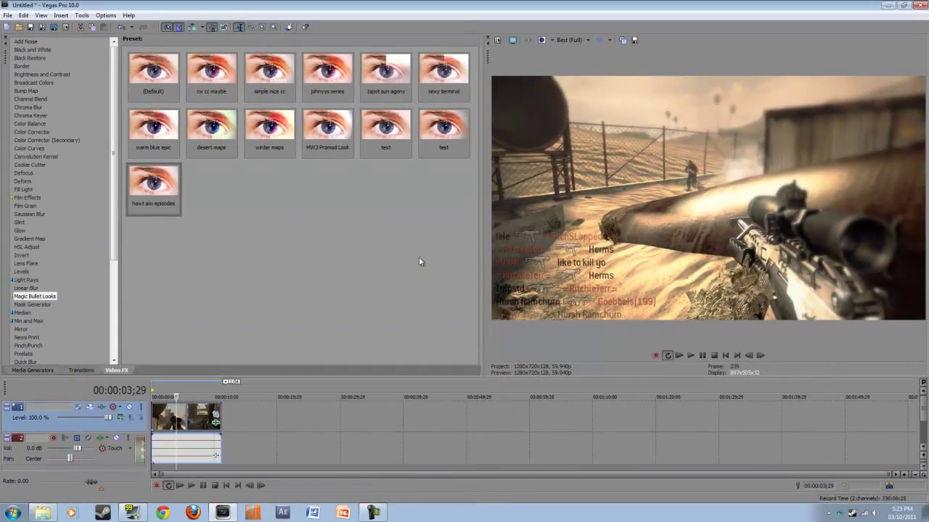
- Remove Magic Bullet Looks from the clip and clear the clip from the timeline
click(215, 422)
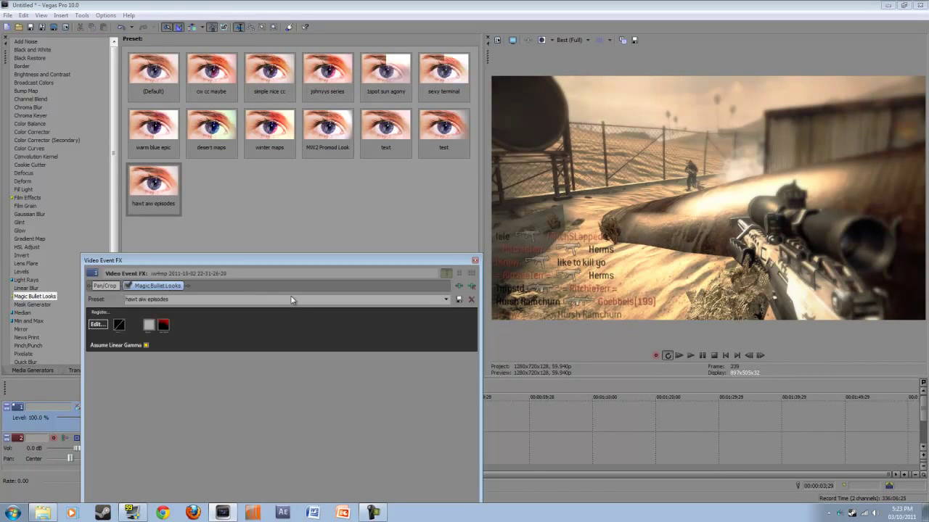
click(472, 286)
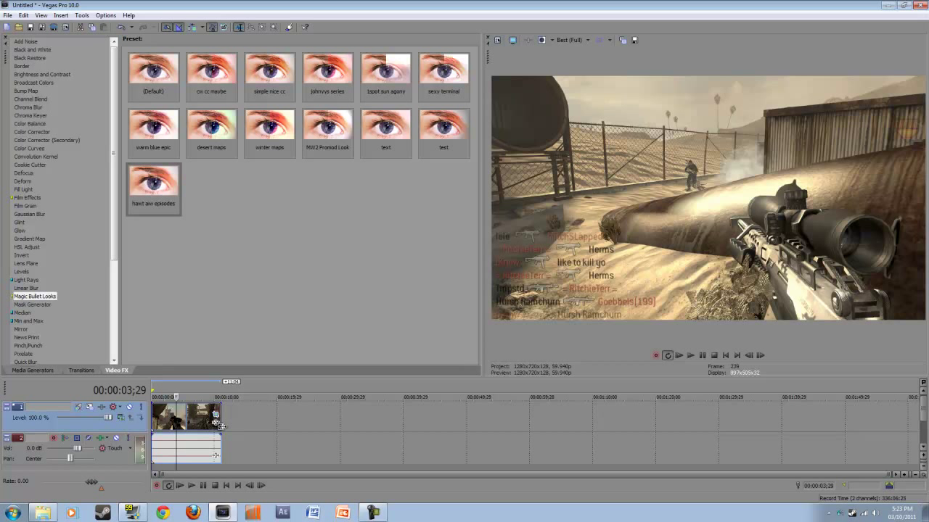
click(192, 385)
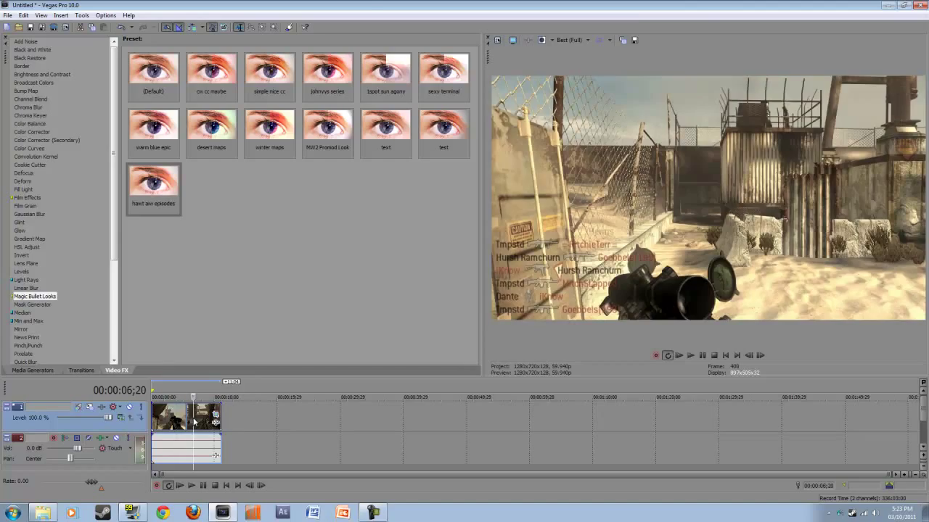
key(ctrl+z)
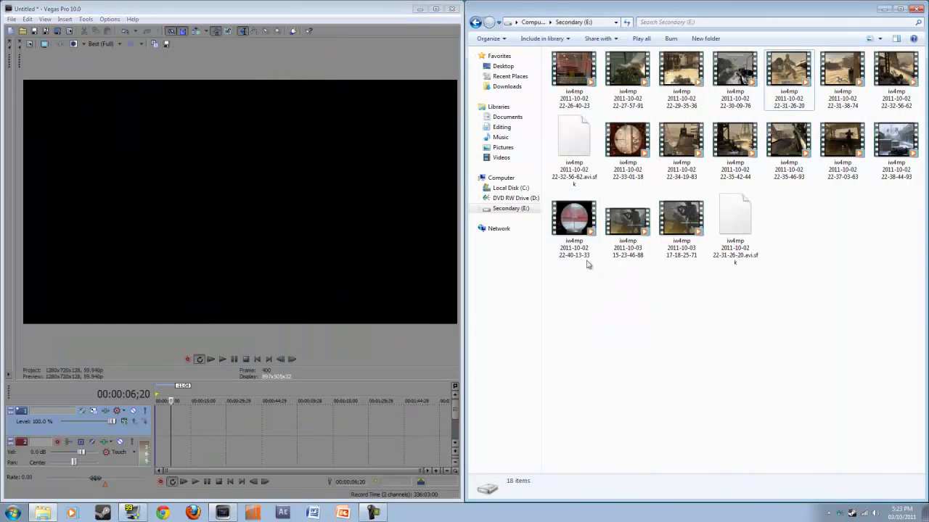
click(578, 247)
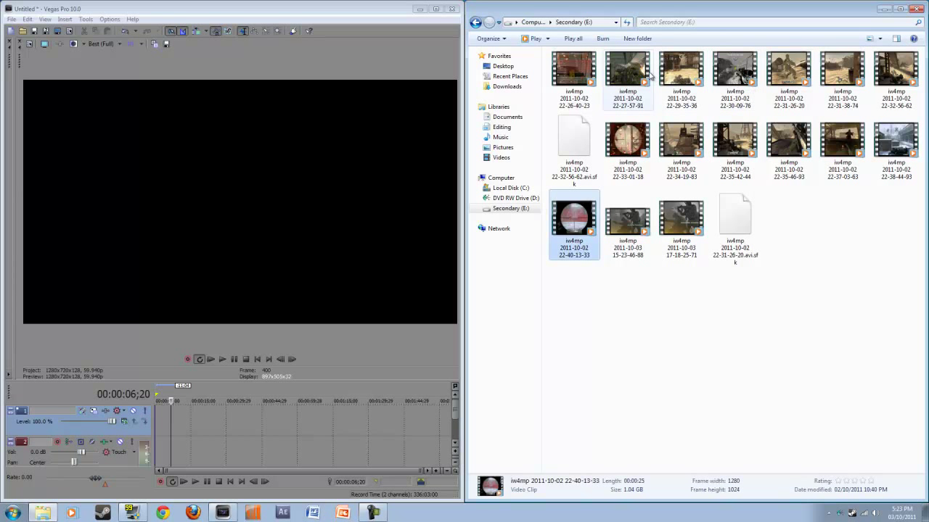
drag(627, 73, 171, 436)
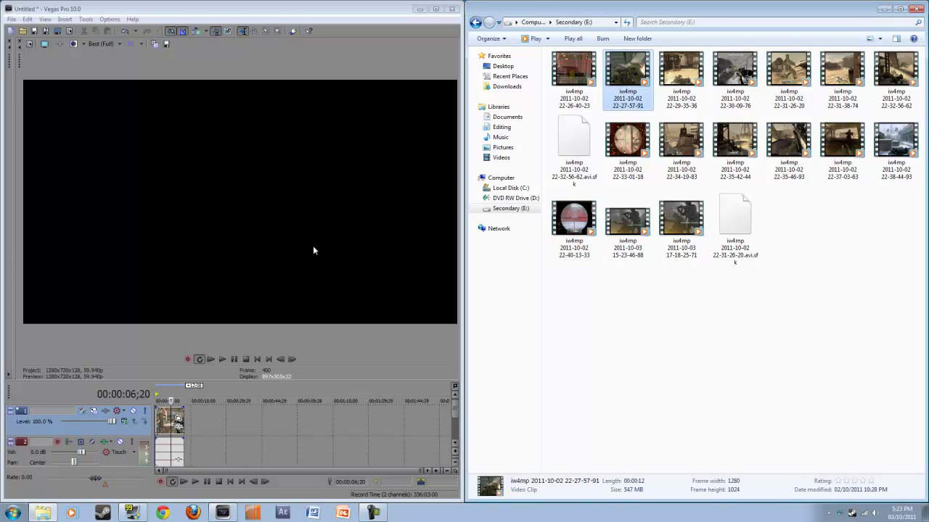
click(436, 9)
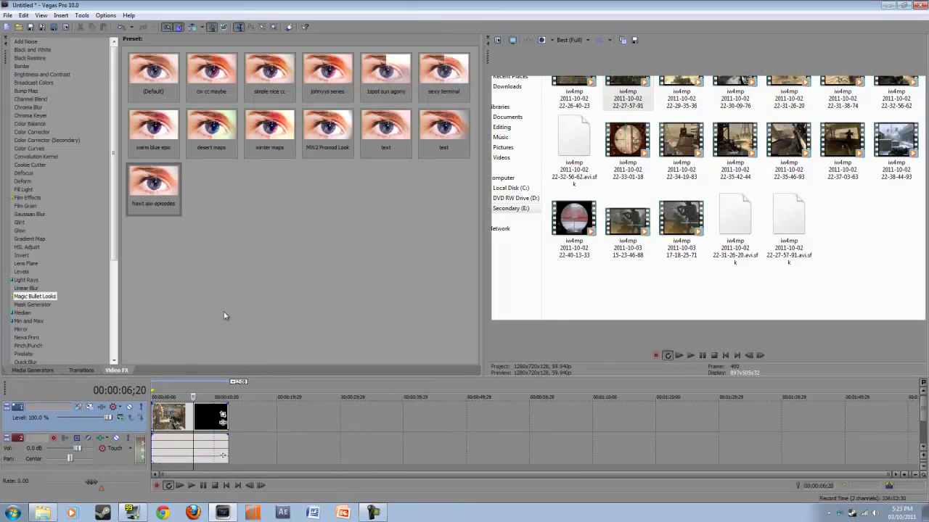
- Preview several frames of the new clip, ending at 00:00:04;23
click(188, 425)
click(187, 425)
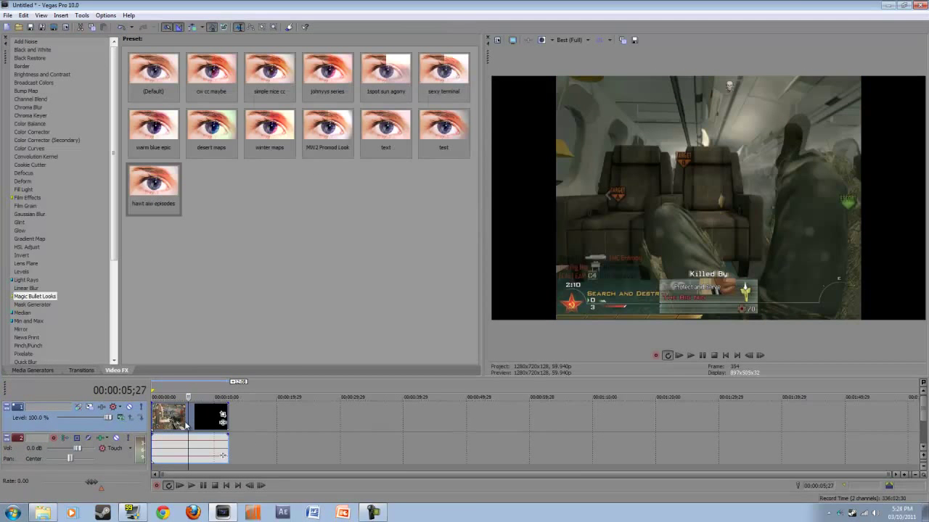
click(185, 422)
click(181, 422)
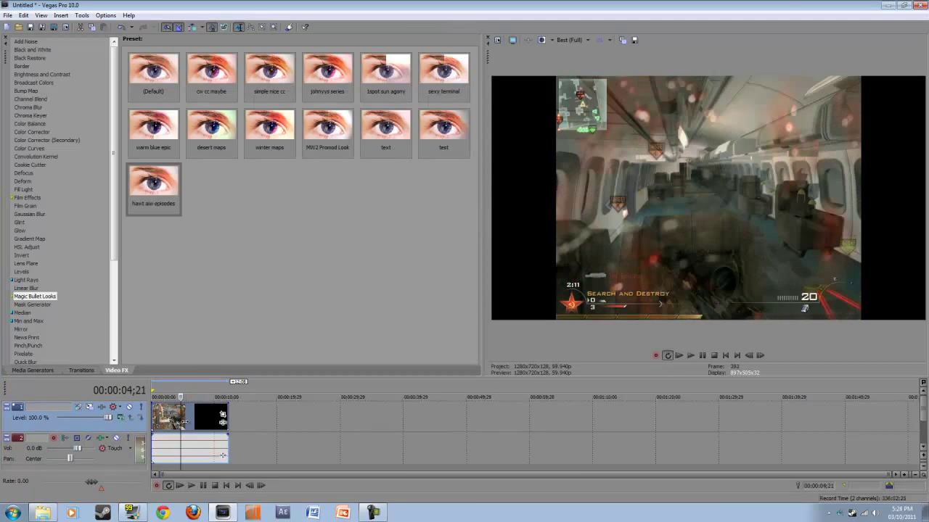
click(182, 422)
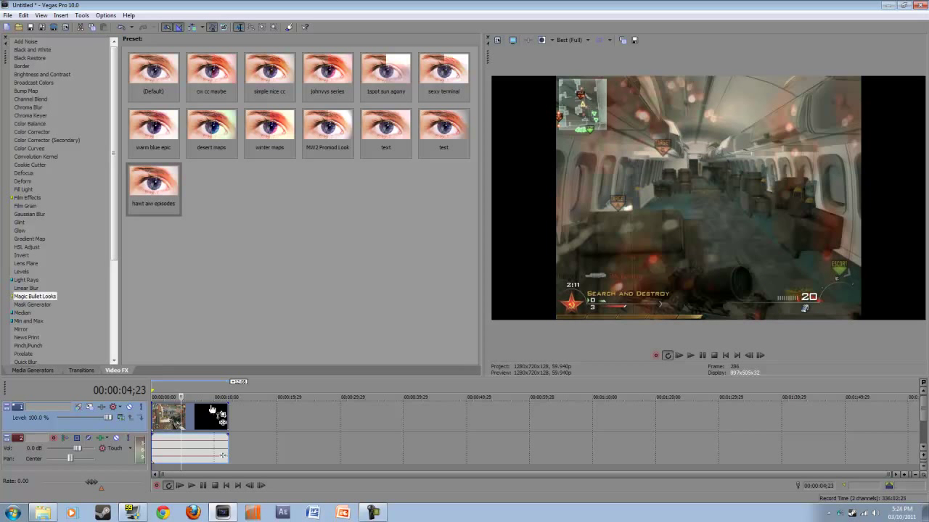
- Disable resampling for the clip's video event in its properties
right_click(206, 413)
click(240, 411)
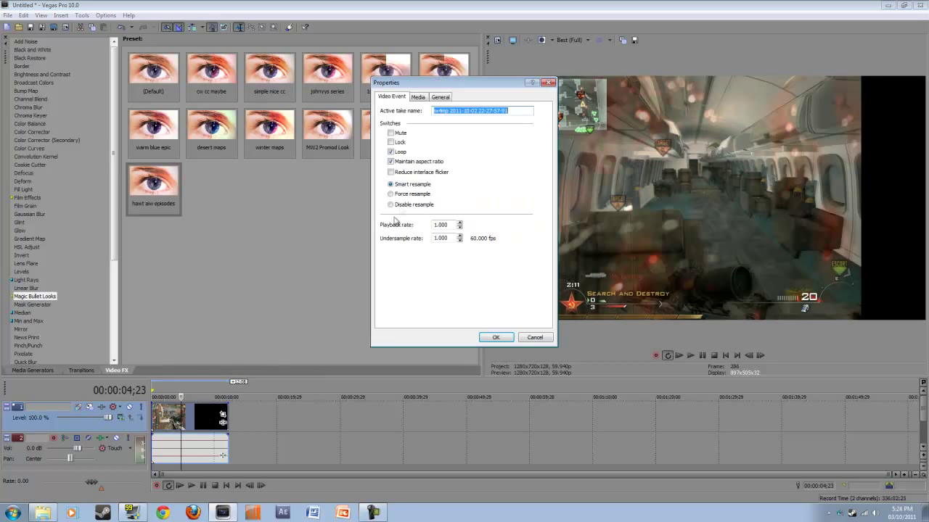
click(400, 206)
click(487, 334)
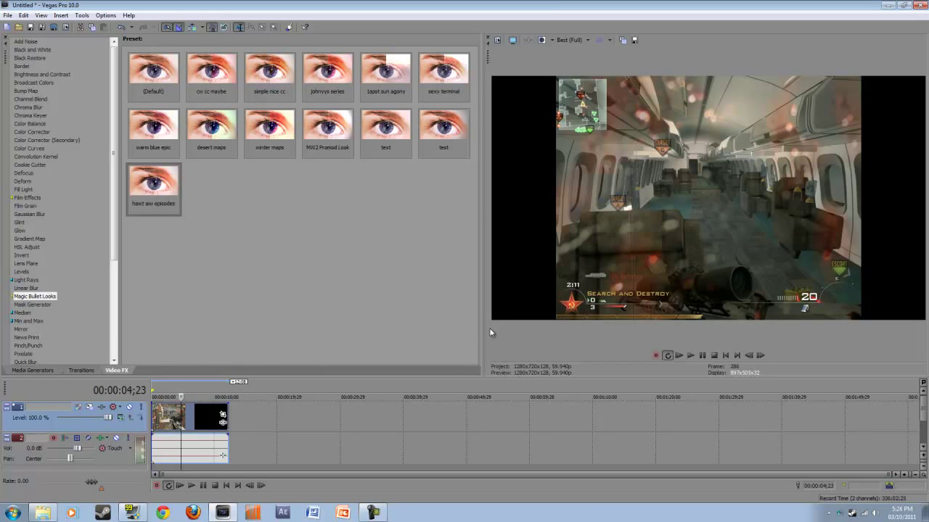
- Crop the clip with the 16:9 Widescreen TV aspect ratio preset in Event Pan/Crop and close the crop window
click(223, 415)
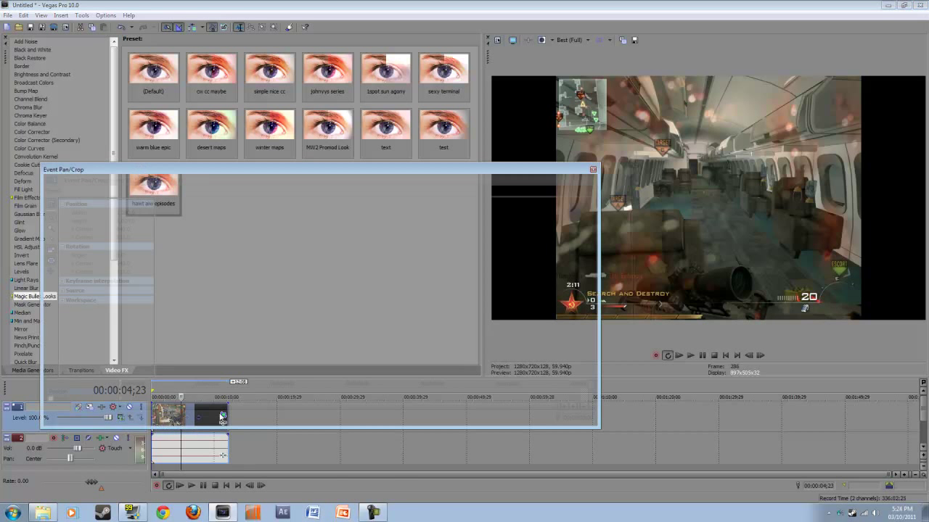
click(566, 191)
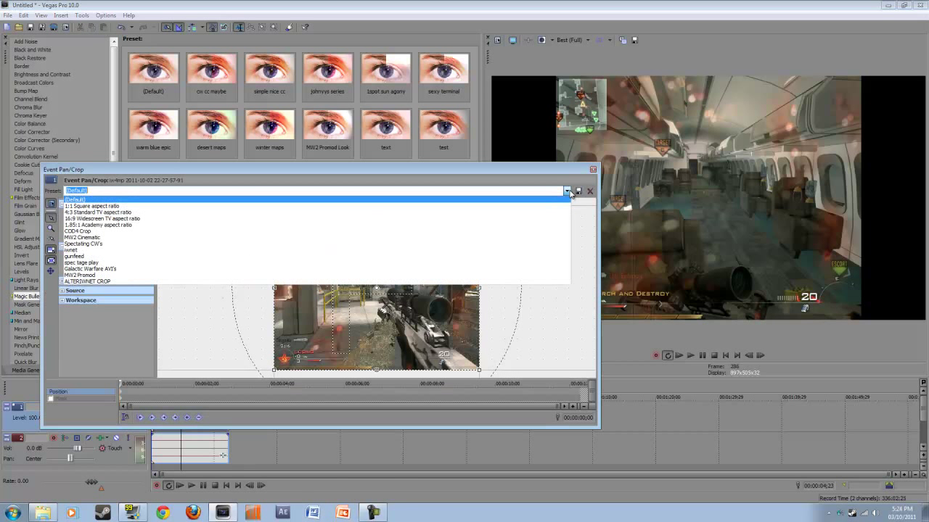
click(535, 218)
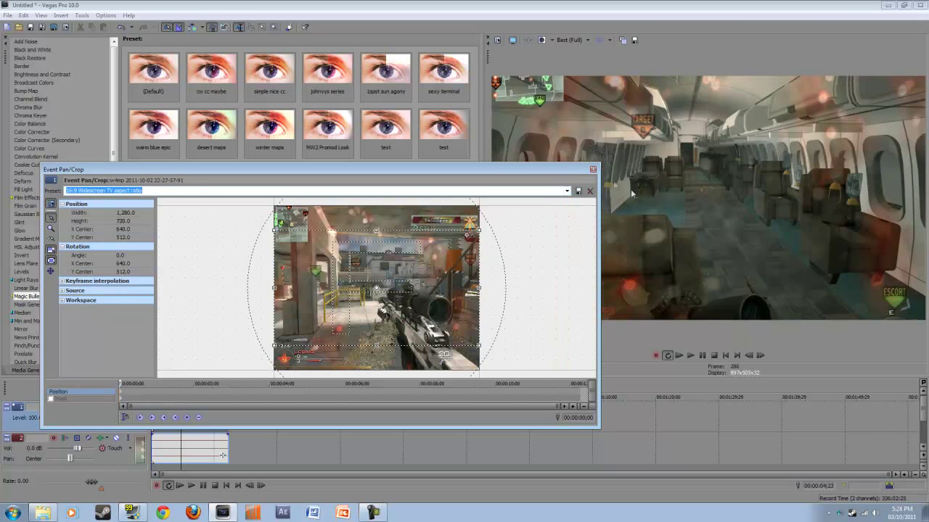
click(593, 171)
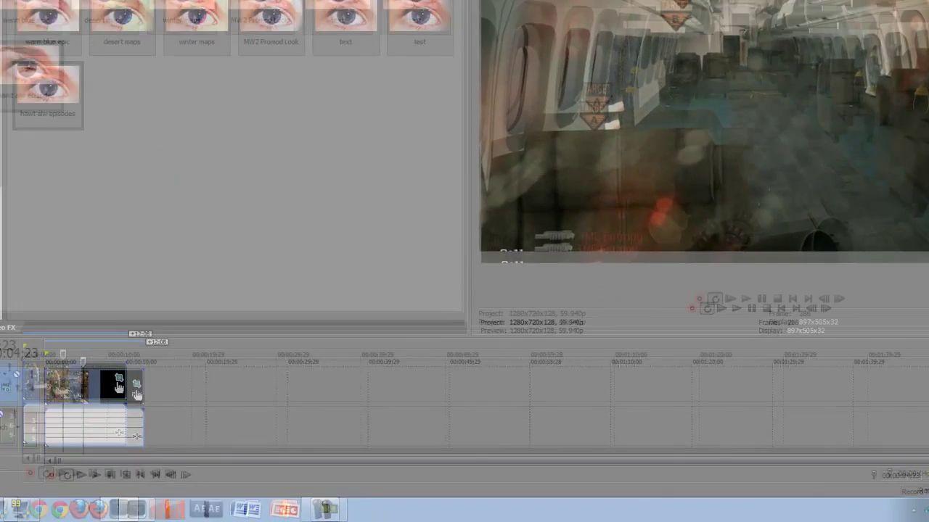
- Reopen the clip's Event Pan/Crop and try shrinking the crop frame proportionally about its centre to about 1,258.5 by 707.9
click(118, 384)
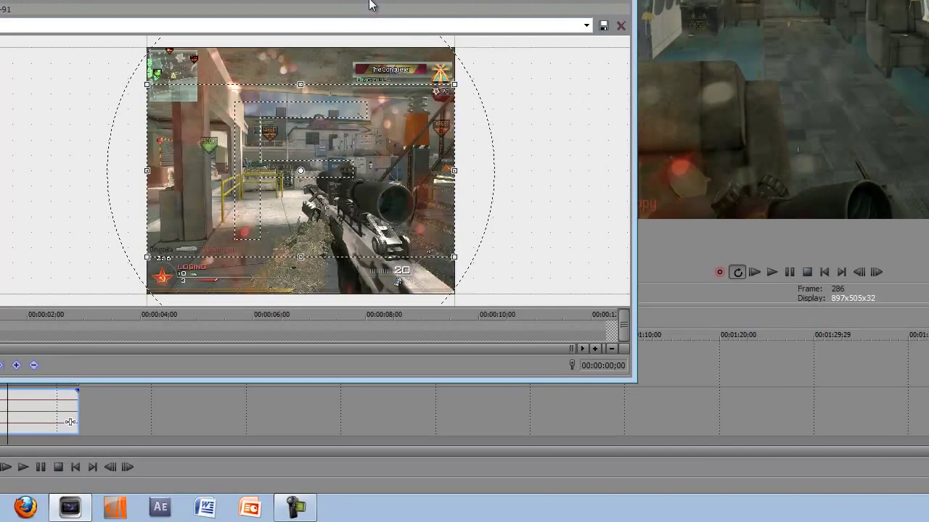
drag(373, 2, 541, 248)
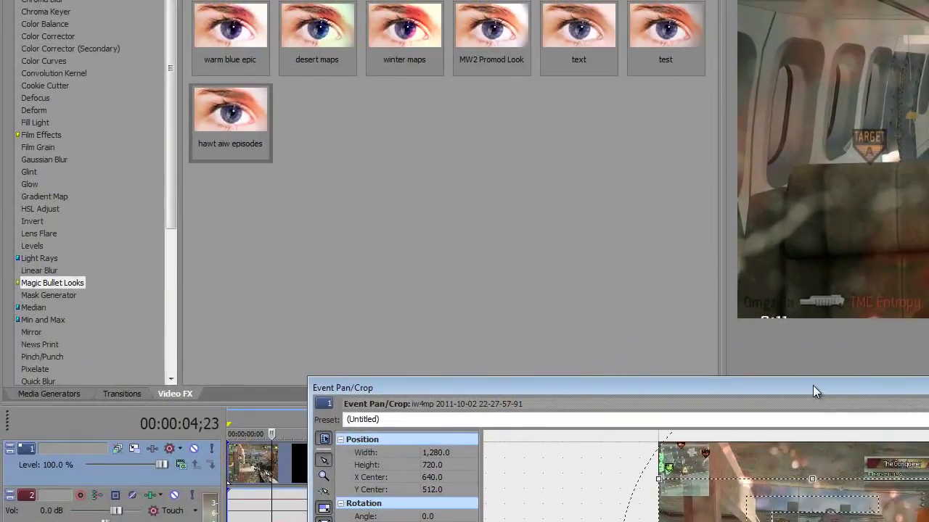
drag(549, 288, 558, 241)
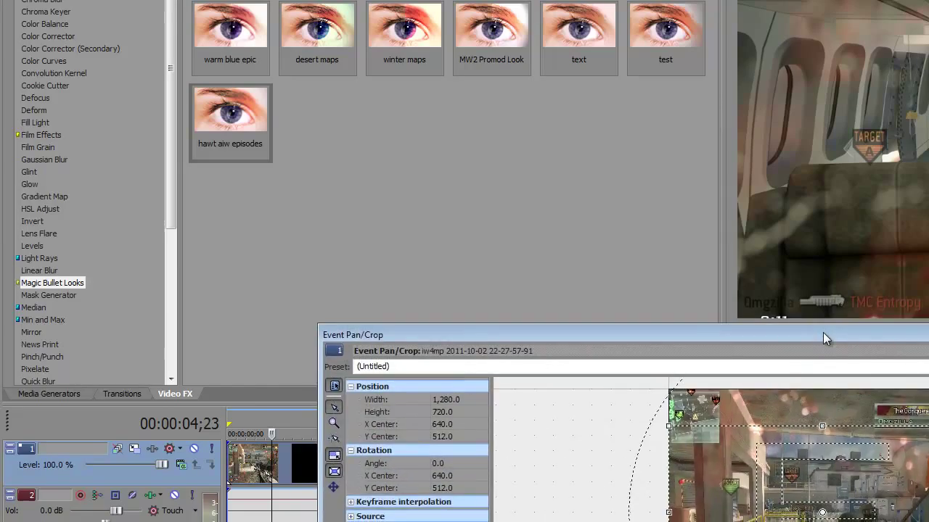
drag(822, 338, 338, 74)
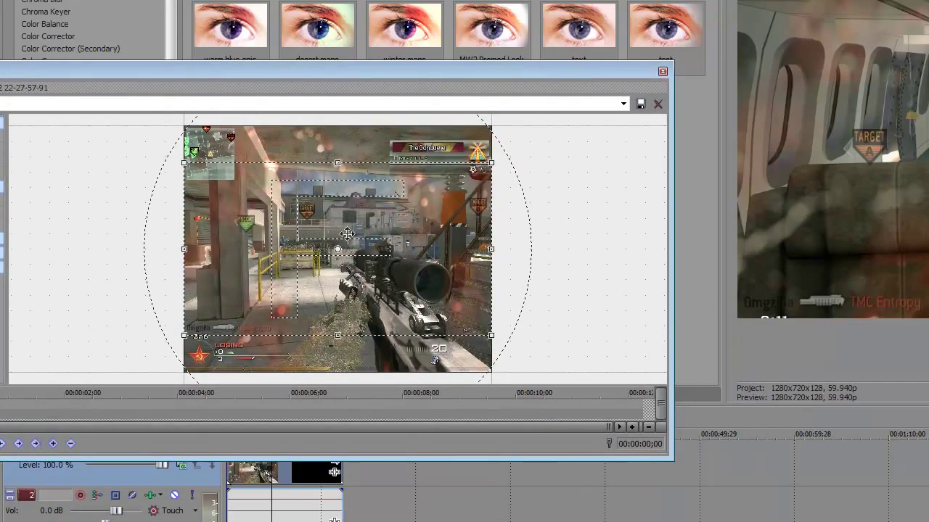
drag(336, 338, 335, 335)
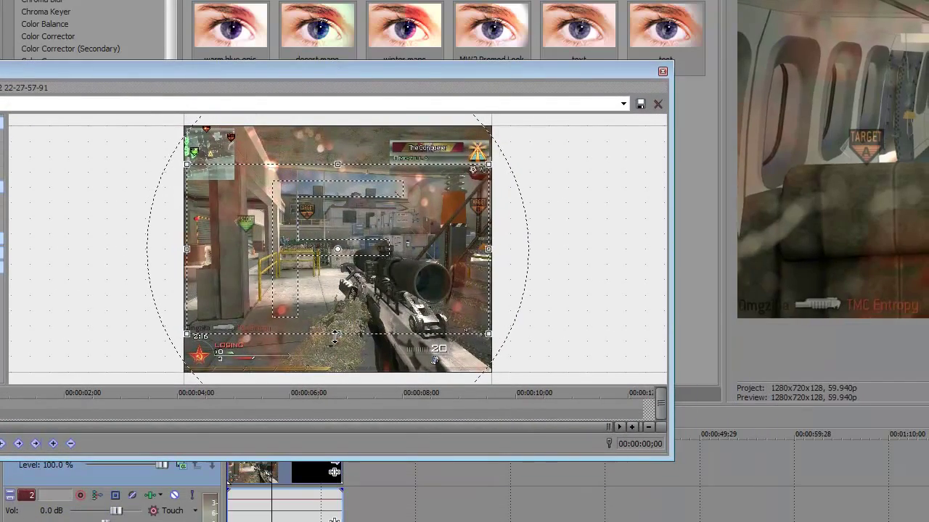
right_click(338, 282)
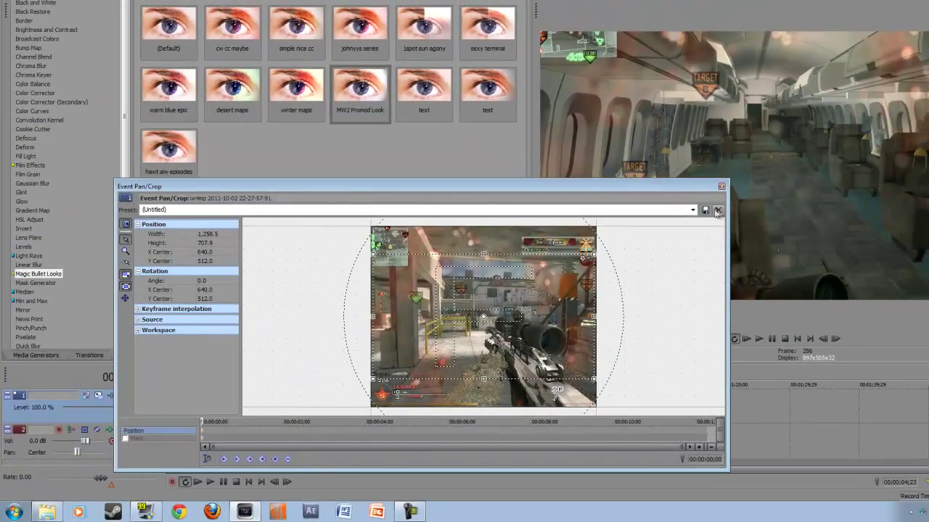
- Reapply the 16:9 Widescreen preset and try shrinking the crop frame to about 1,263.9 by 710.9 with sizing about the centre off
click(568, 115)
click(586, 240)
drag(407, 186, 606, 257)
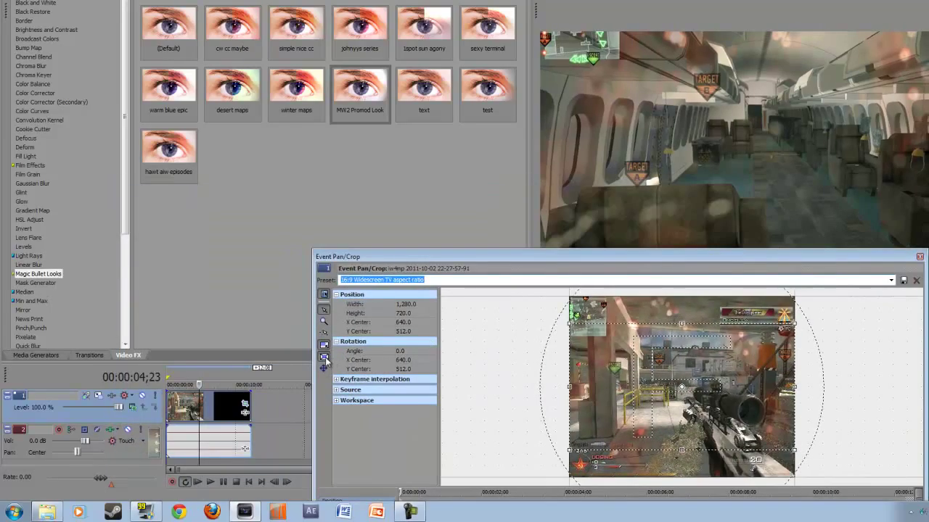
drag(407, 256, 300, 217)
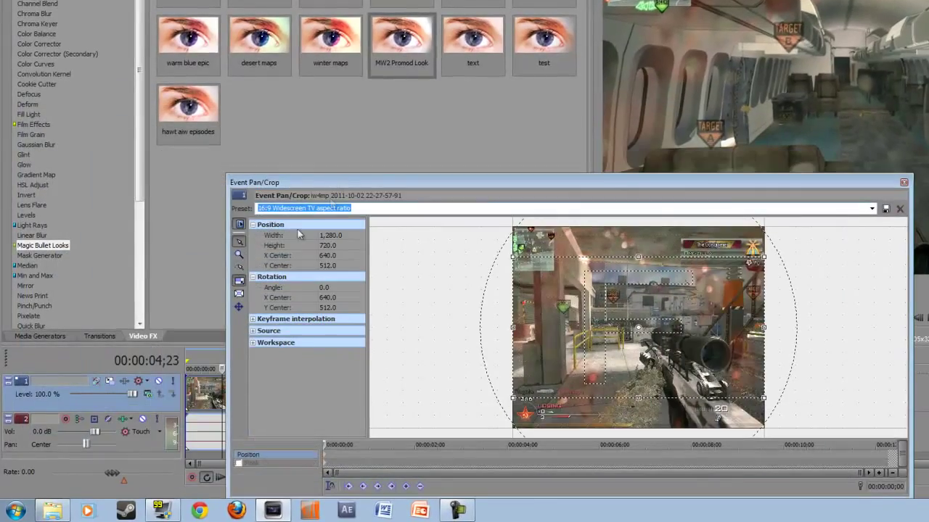
drag(406, 177, 67, 63)
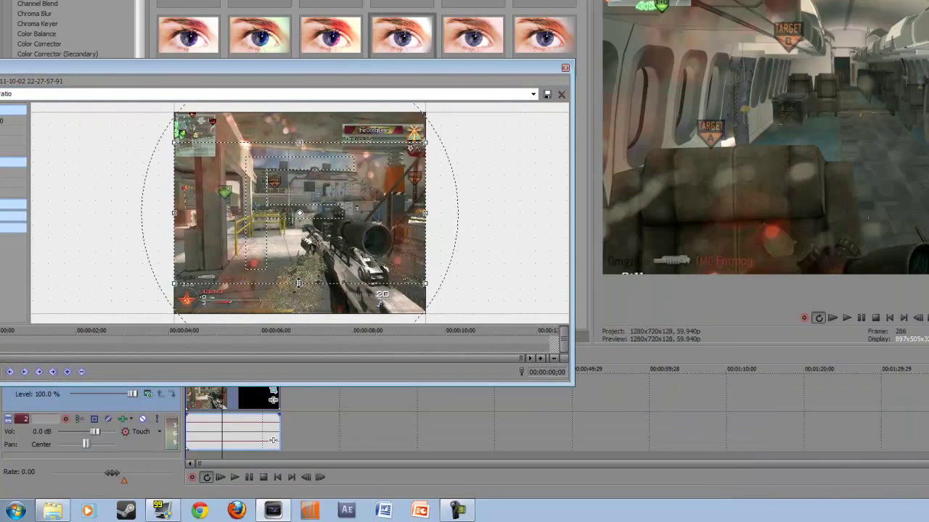
drag(298, 283, 298, 282)
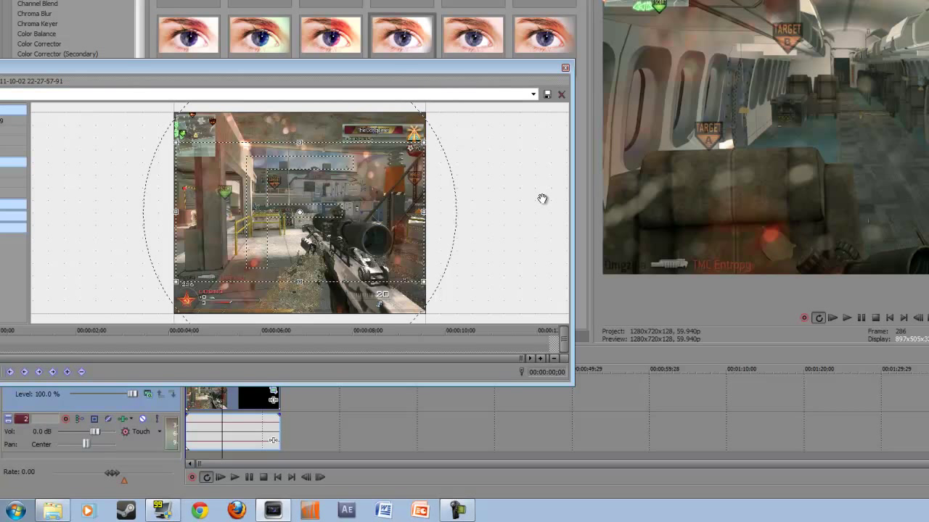
- Reset the crop frame with the 16:9 Widescreen TV aspect ratio preset
click(533, 94)
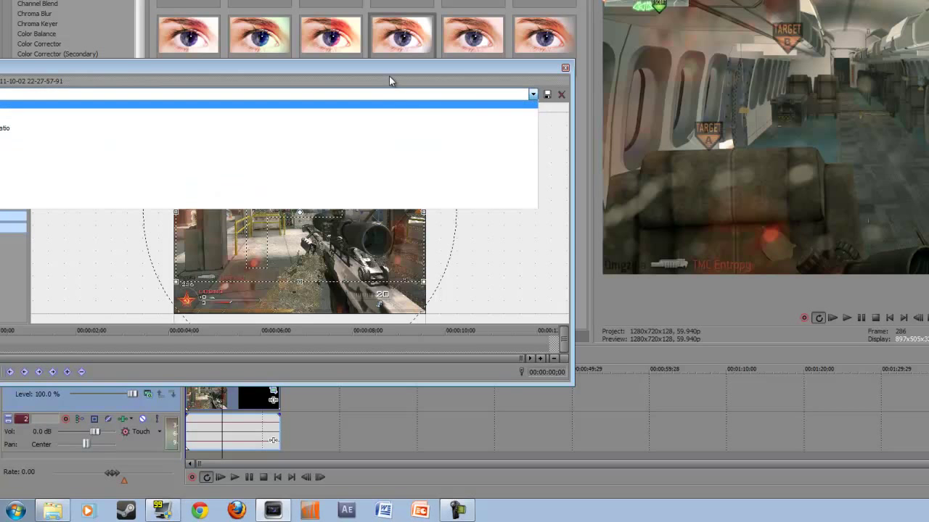
click(423, 92)
drag(512, 68, 801, 179)
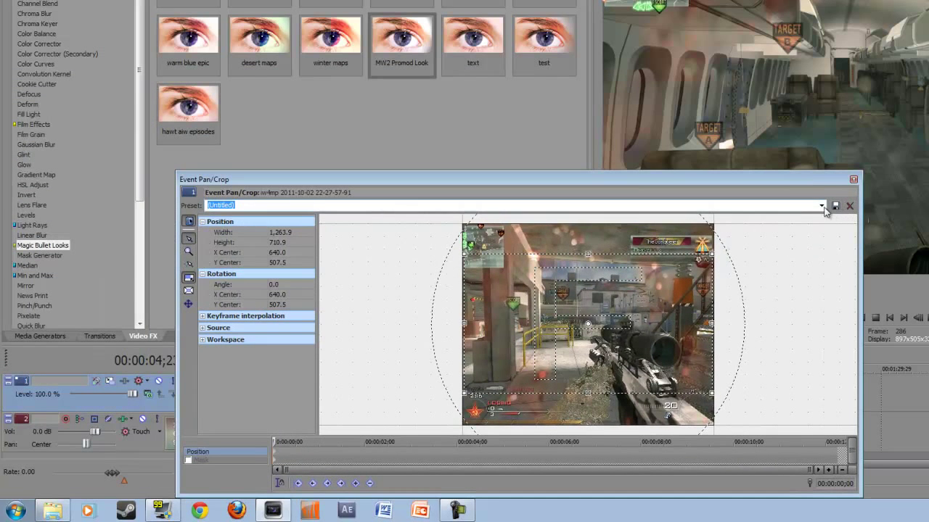
click(820, 206)
click(775, 239)
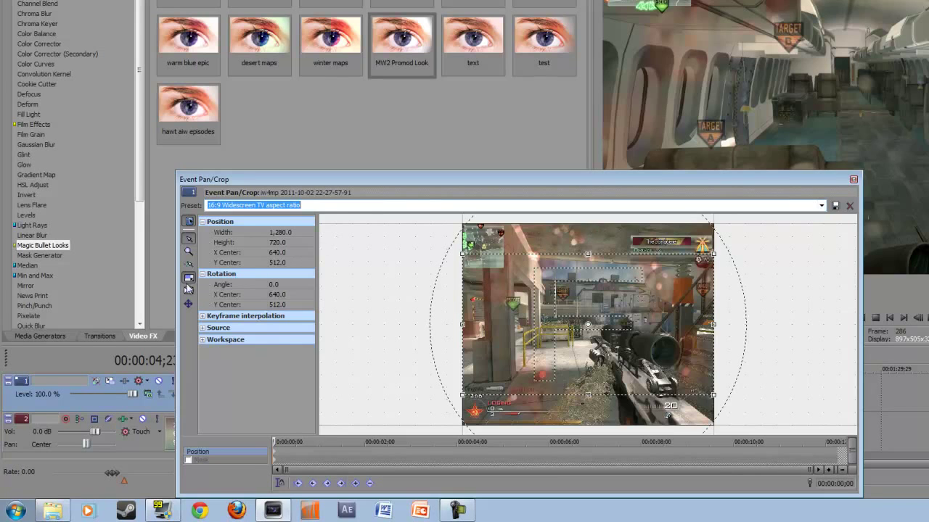
- Reduce only the crop frame's height to about 701.9, with the aspect ratio unlocked and the centre kept, and close Event Pan/Crop
drag(283, 179, 15, 9)
drag(320, 227, 320, 225)
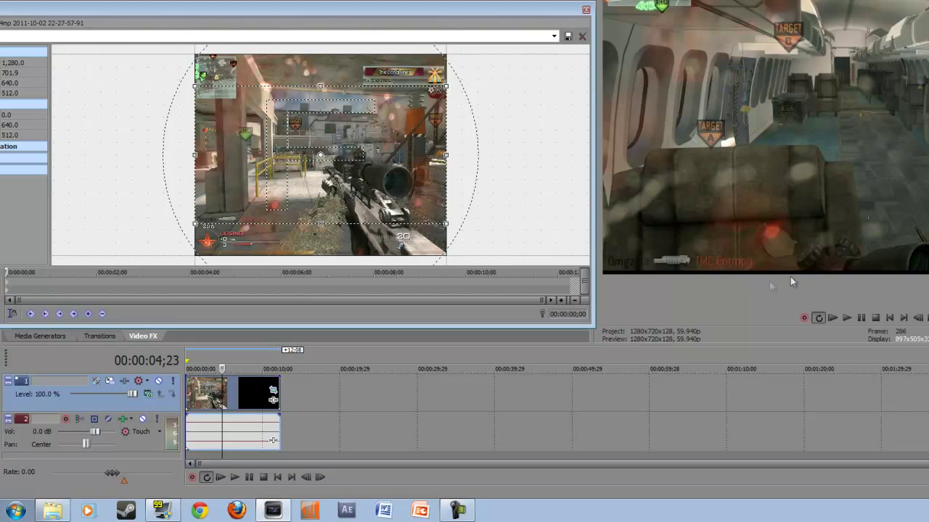
click(586, 10)
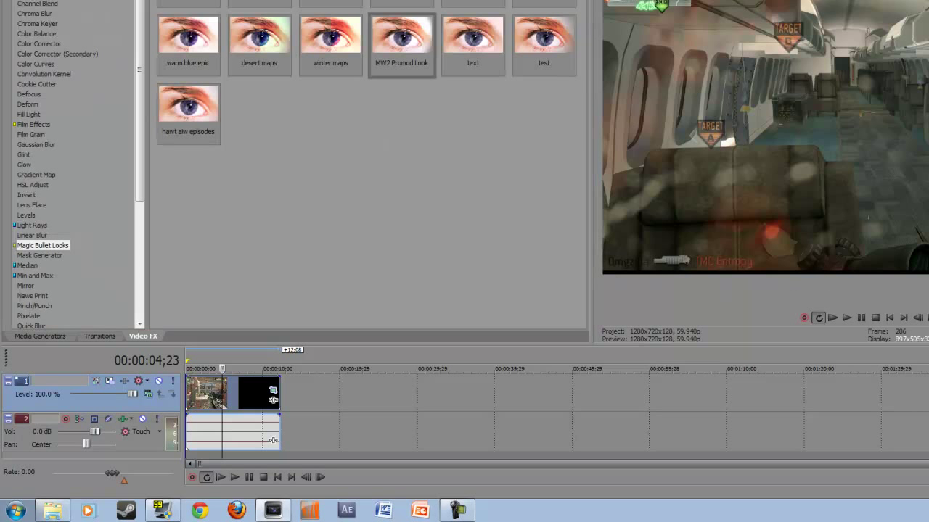
- Apply the Magic Bullet Looks preset "hawt aiw episodes" to the clip and preview several frames, ending at 00:00:00;23
drag(174, 120, 244, 391)
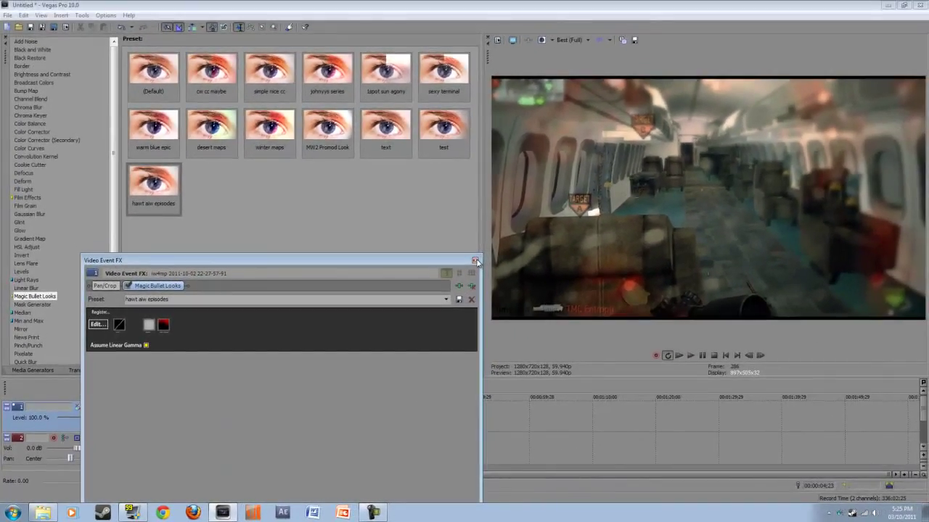
click(582, 201)
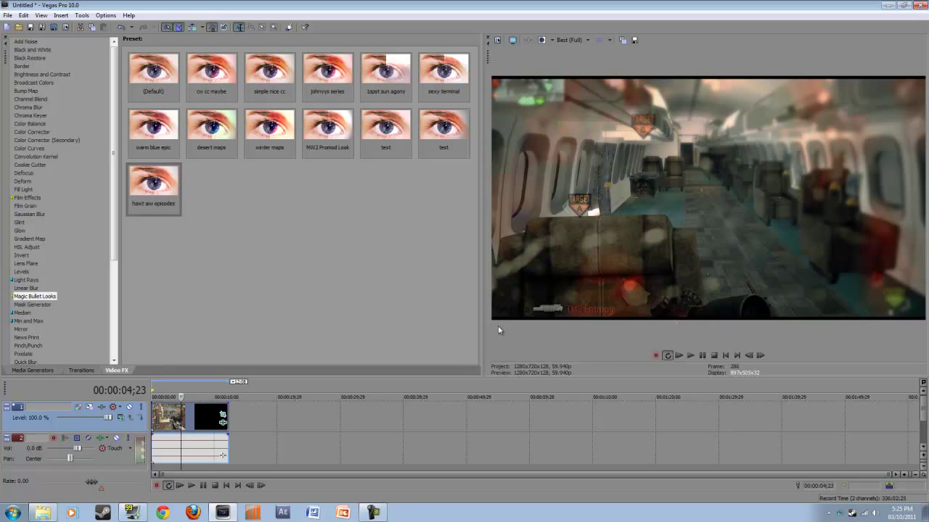
click(203, 417)
click(212, 417)
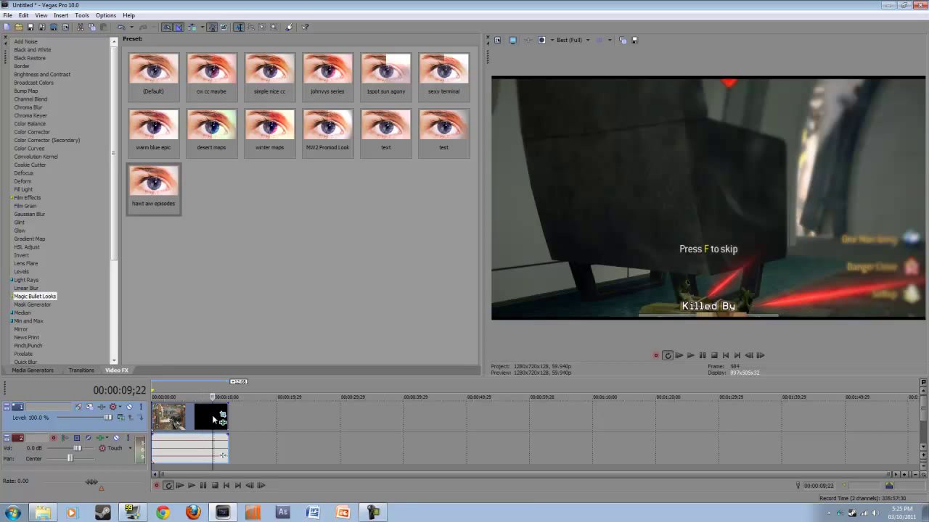
click(172, 417)
click(165, 417)
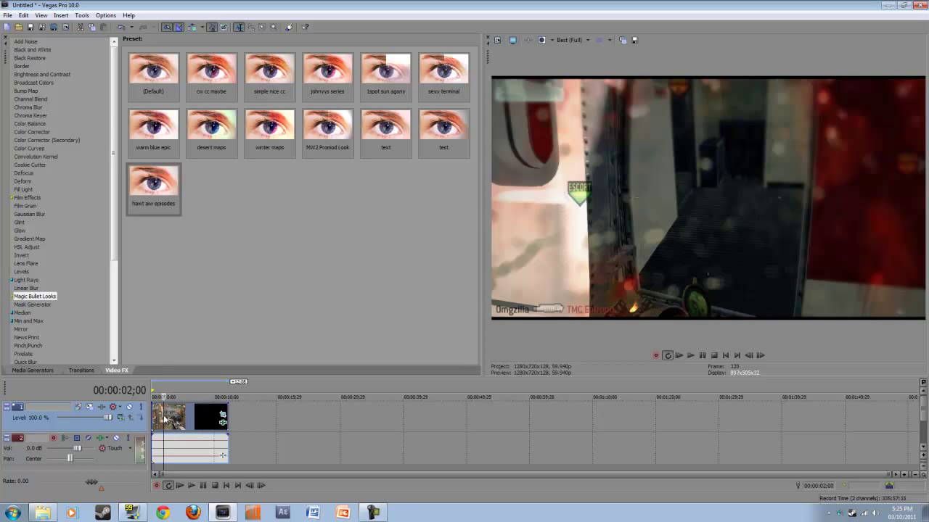
click(157, 417)
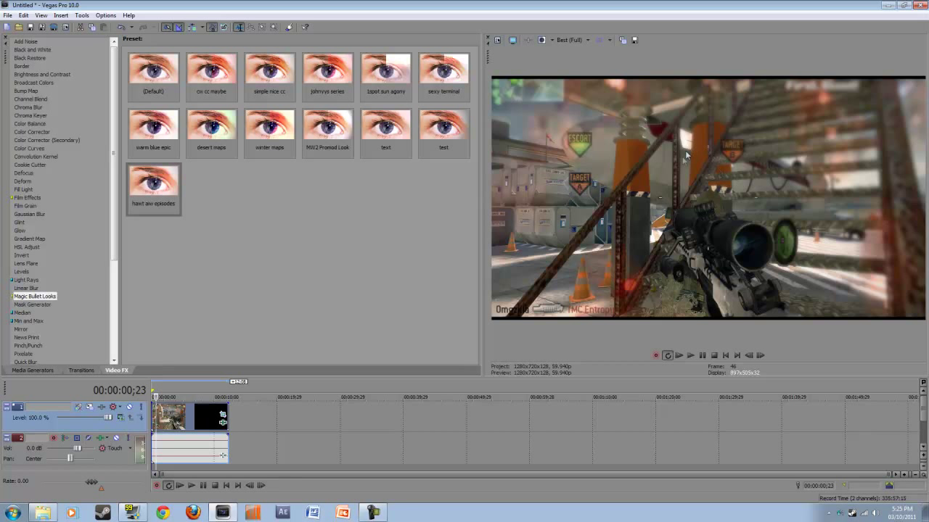
- Examine the look's Edge Softness settings in the Magic Bullet Looks editor, and close the editor and the clip's effect window
click(224, 421)
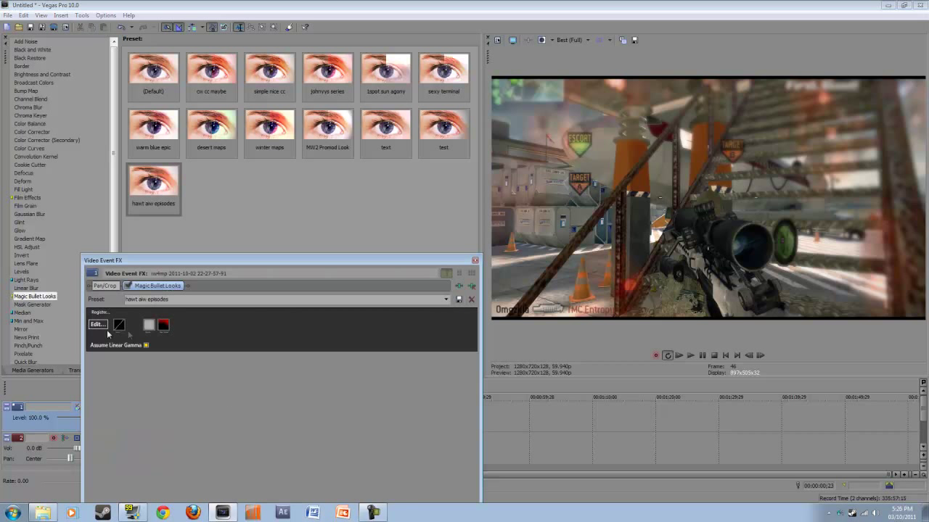
click(98, 324)
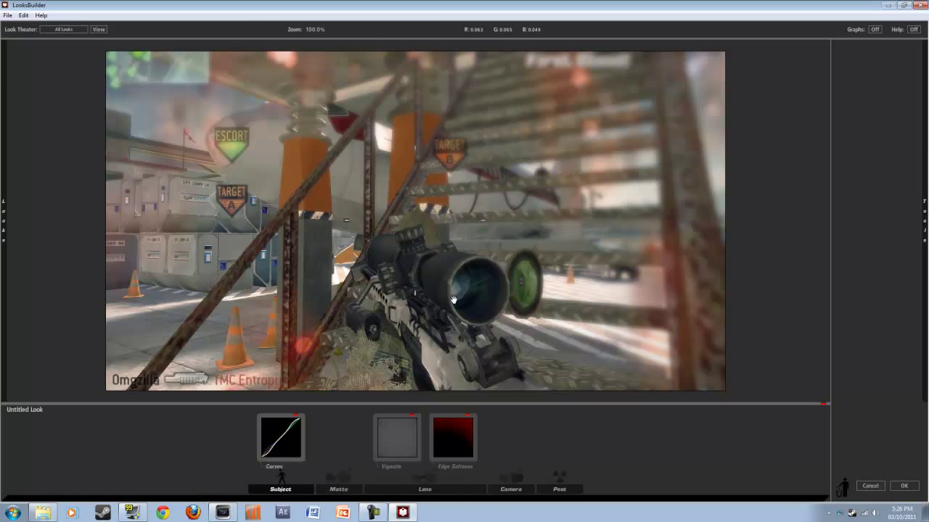
click(450, 435)
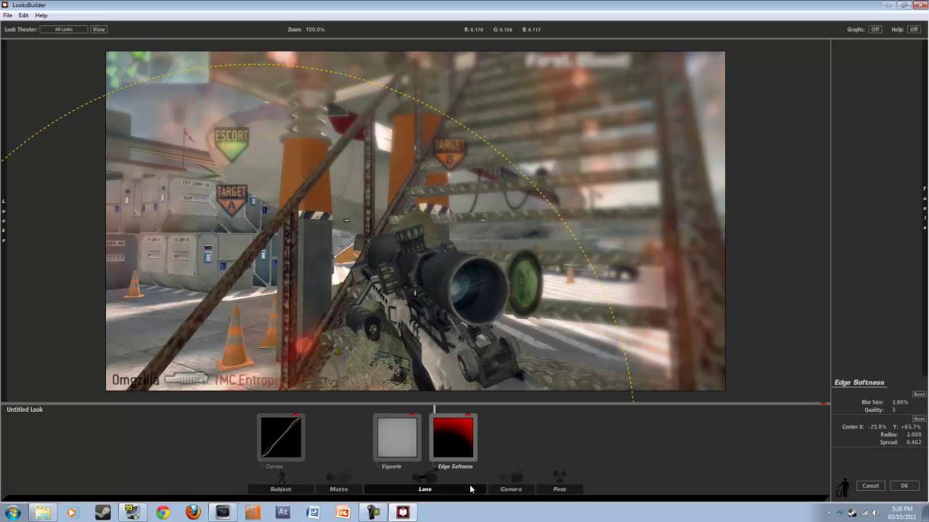
mouse_move(923, 150)
click(906, 486)
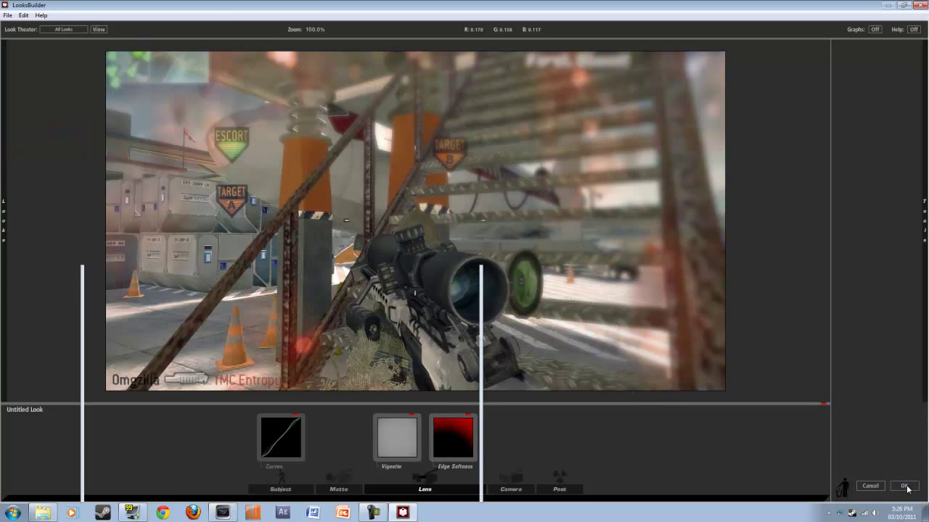
click(474, 261)
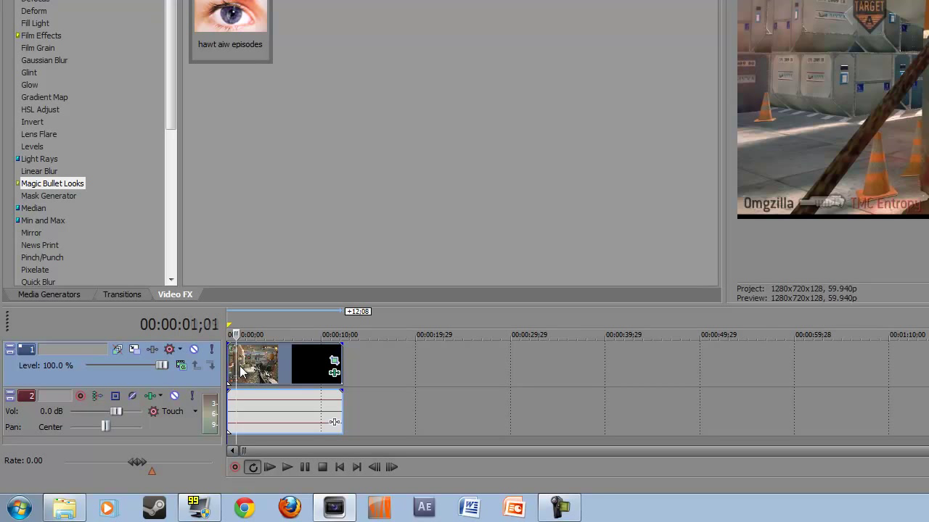
- Step the playhead back frame by frame to 00:00:00;23 to examine the clip's motion
key(Left)
key(Left)
key(Left)
key(Left)
key(Left)
key(Left)
key(Left)
key(Left)
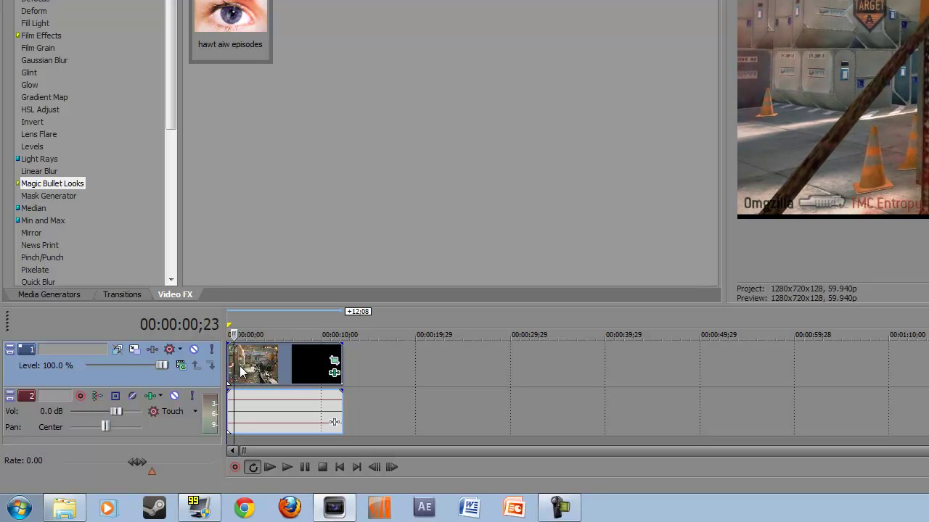